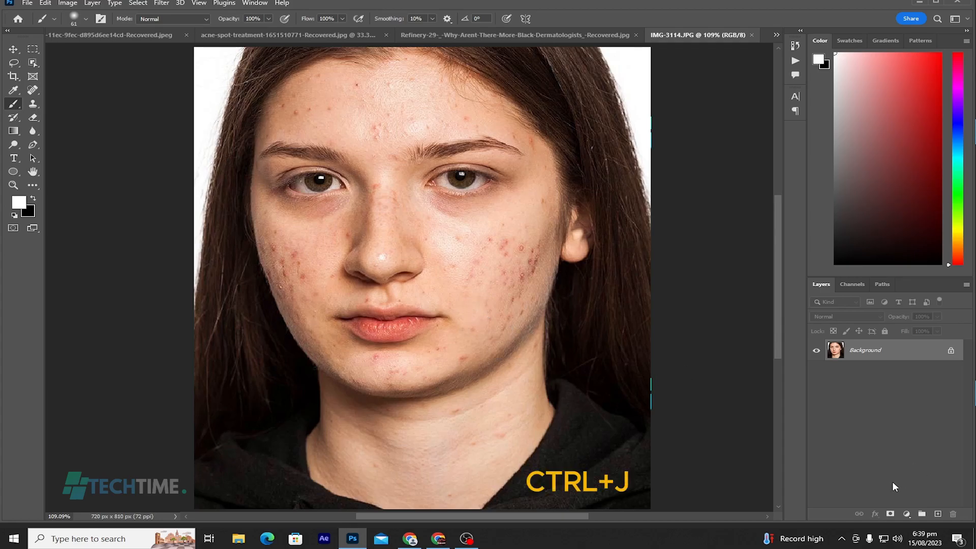
# Duplicate the Background layer and rename the copy skin.
pyautogui.hotkey('ctrl', 'j')
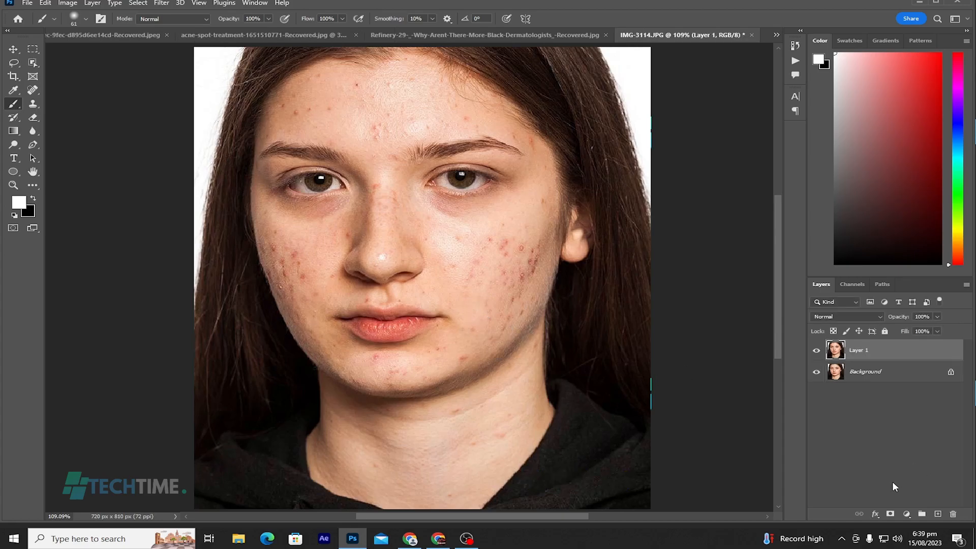
pyautogui.doubleClick(858, 351)
pyautogui.write('skin')
pyautogui.press('Return')
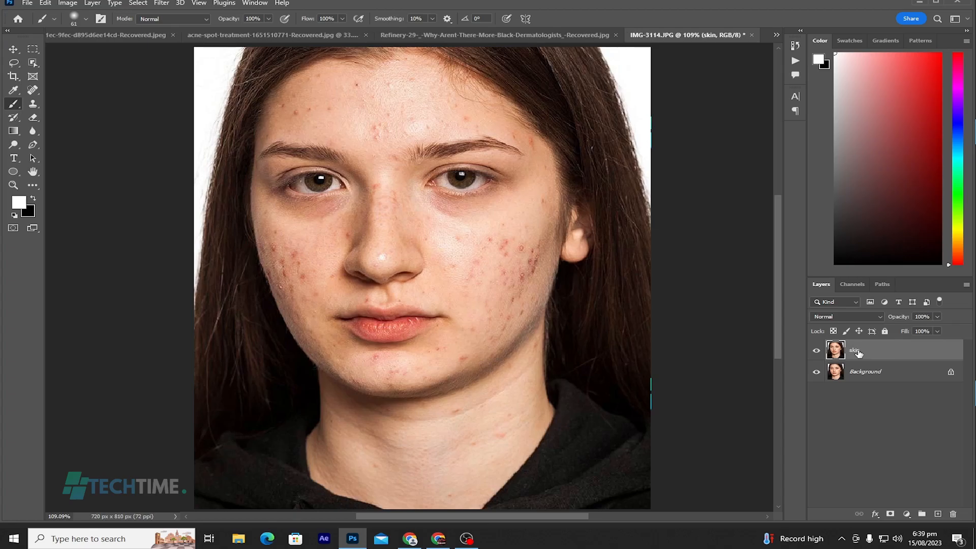
# Add a Black & White adjustment layer above skin with Reds at -81 and Yellows at 6.
pyautogui.click(907, 514)
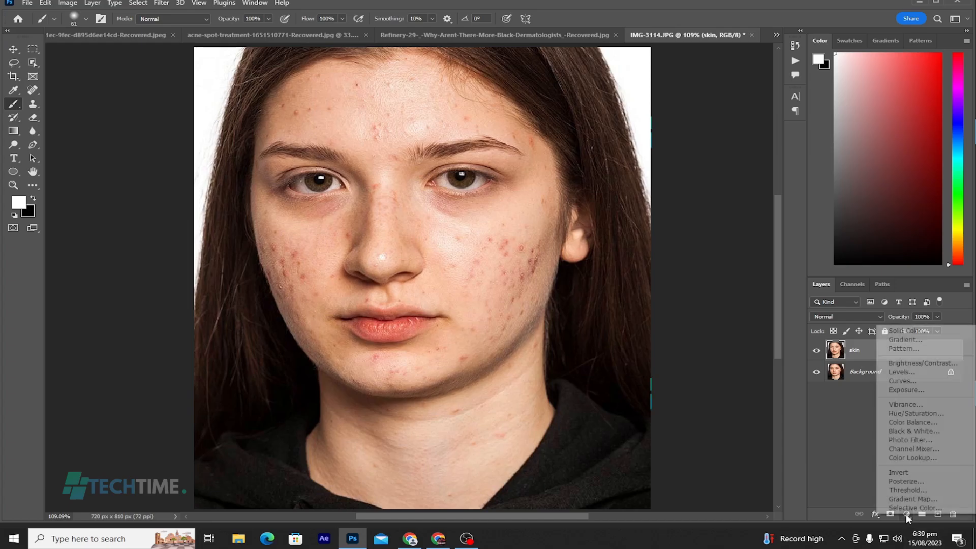
pyautogui.click(914, 433)
pyautogui.moveTo(582, 269); pyautogui.dragTo(573, 293)
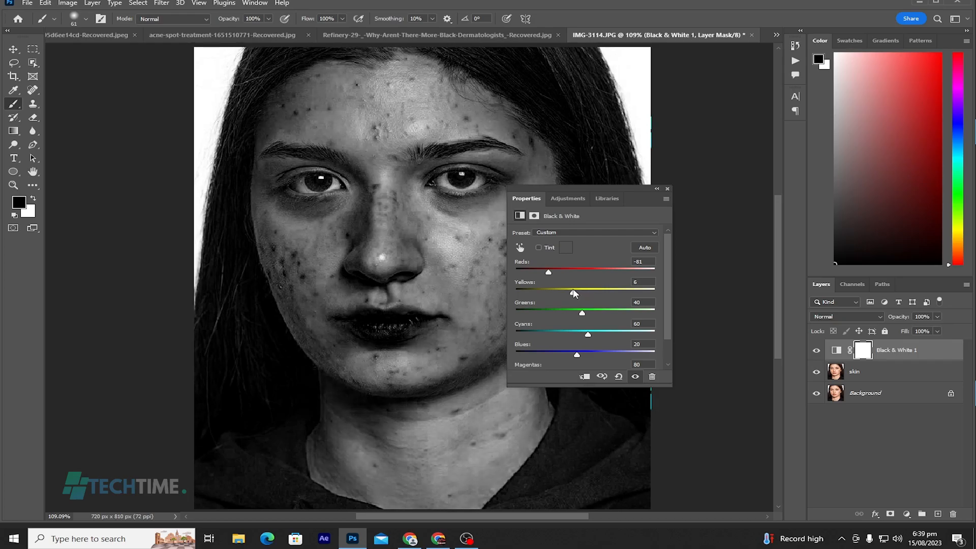
pyautogui.click(667, 193)
# Add a Curves adjustment layer on top and raise the curve's black point slightly.
pyautogui.click(908, 513)
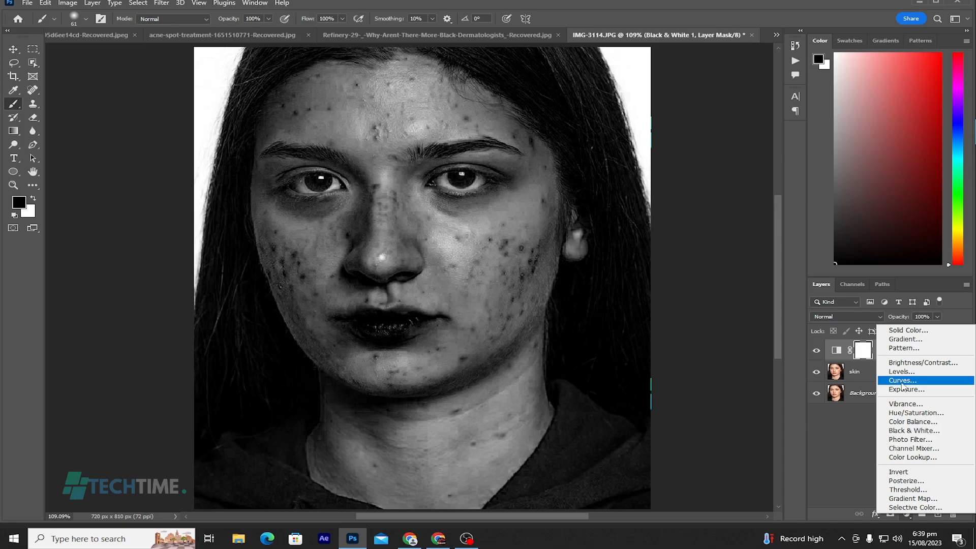
pyautogui.click(903, 381)
pyautogui.moveTo(538, 361); pyautogui.dragTo(538, 355)
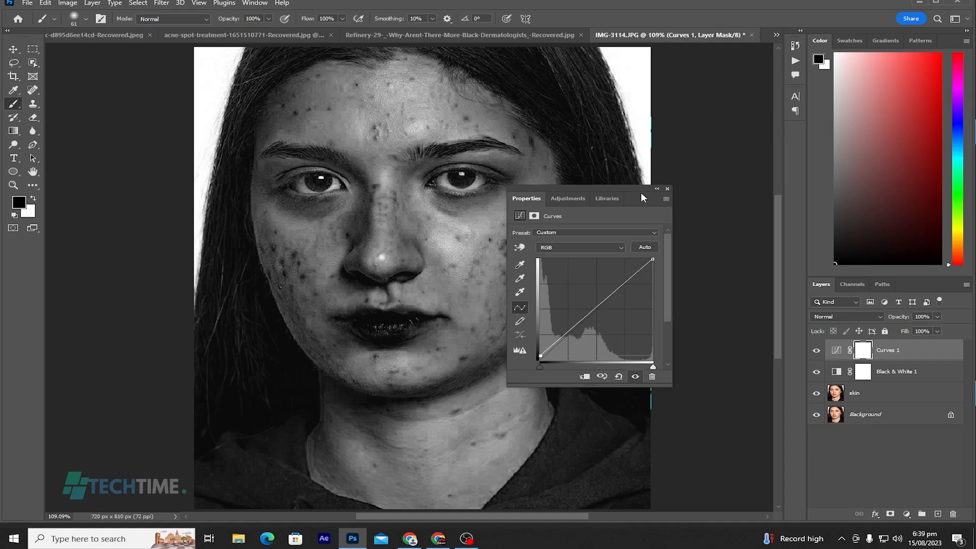
pyautogui.click(668, 189)
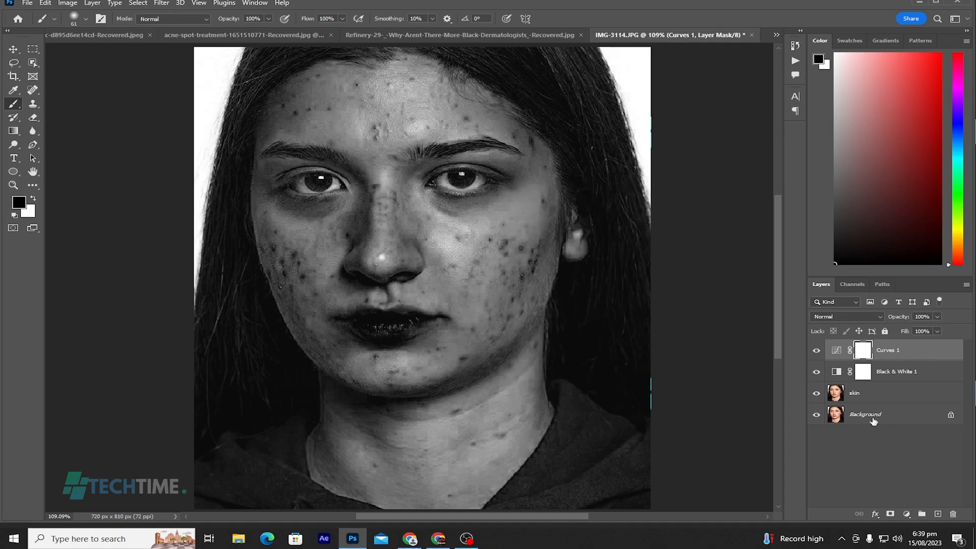
# Create an empty layer directly above skin and choose the Spot Healing Brush tool for it.
pyautogui.click(864, 395)
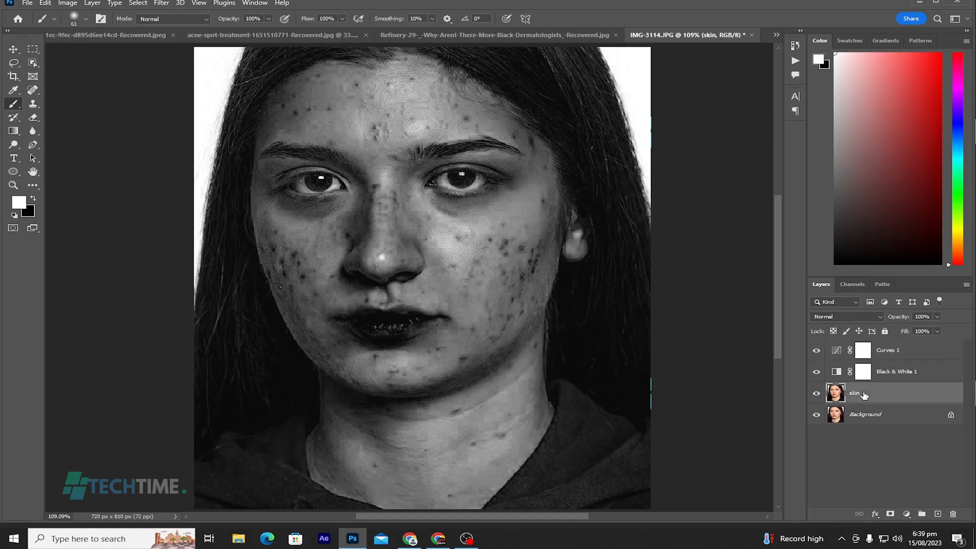
pyautogui.click(938, 514)
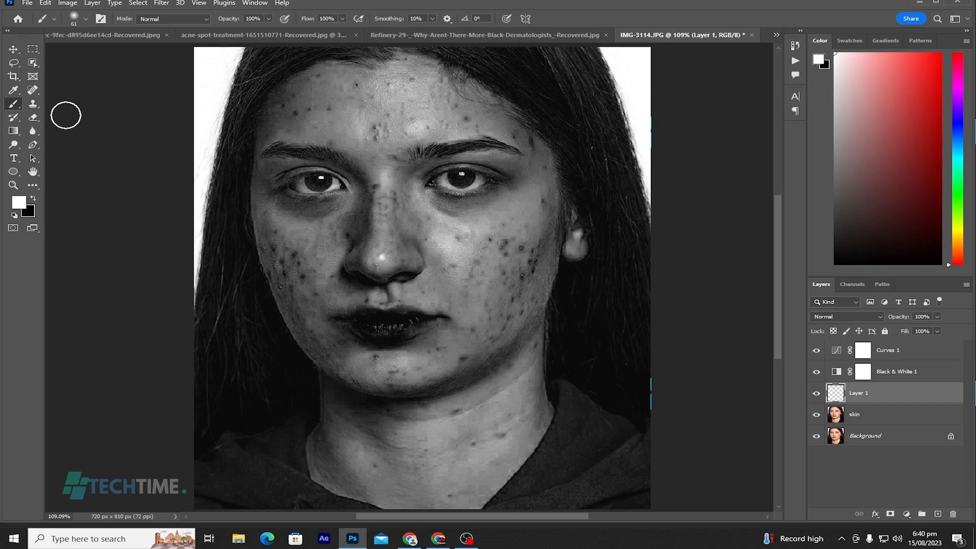
pyautogui.click(33, 90)
pyautogui.rightClick(32, 90)
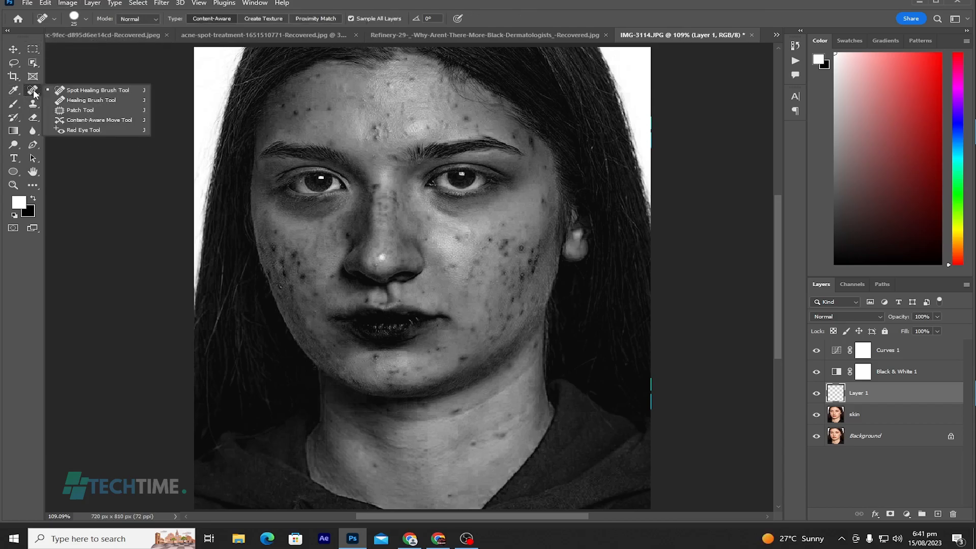
pyautogui.click(94, 90)
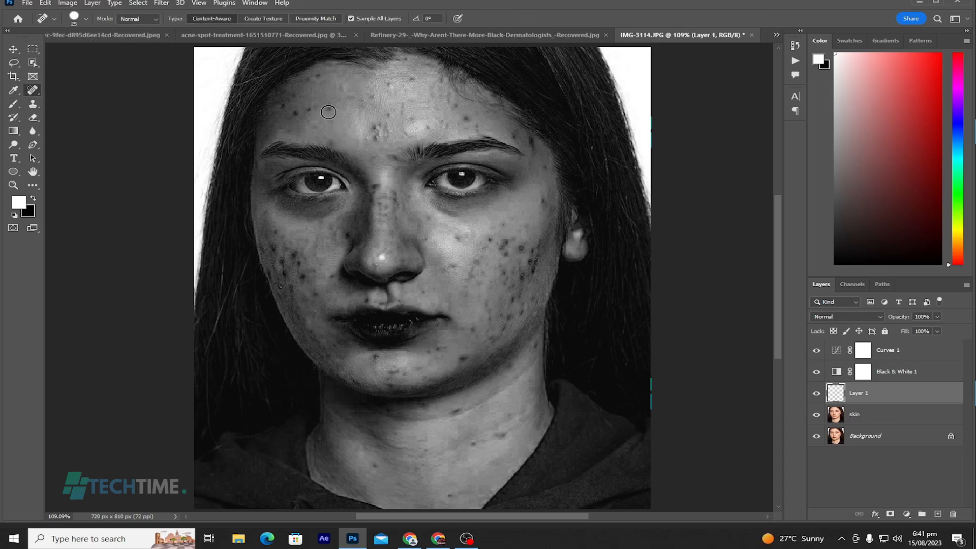
# Heal the dark spots on the forehead with a 25 px, 100% hardness healing brush, sampling all layers.
pyautogui.click(82, 19)
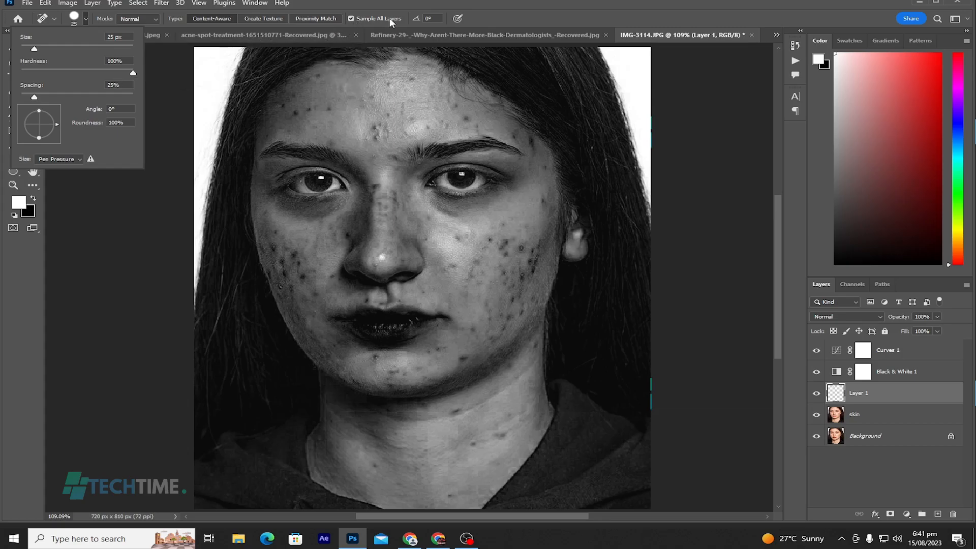
pyautogui.click(329, 109)
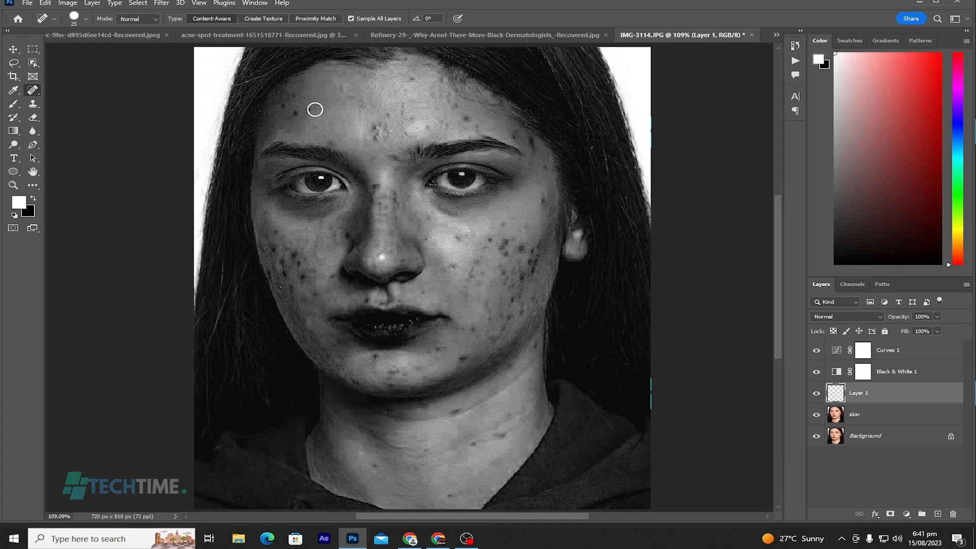
pyautogui.moveTo(365, 102); pyautogui.dragTo(366, 107)
pyautogui.click(381, 136)
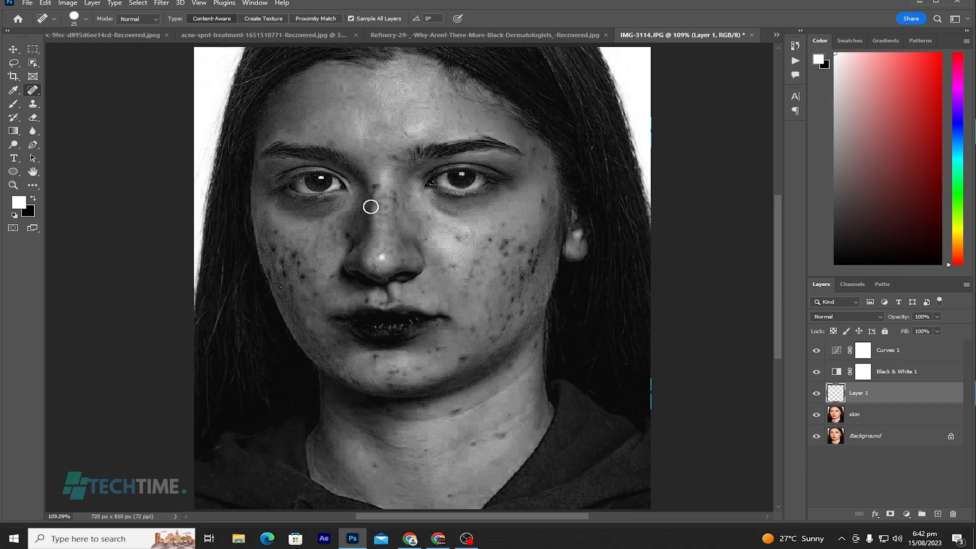
# Heal the larger blemishes on the temple and upper cheek on the side of the visible ear.
pyautogui.click(545, 169)
pyautogui.click(500, 243)
pyautogui.click(506, 250)
pyautogui.click(492, 241)
pyautogui.click(523, 246)
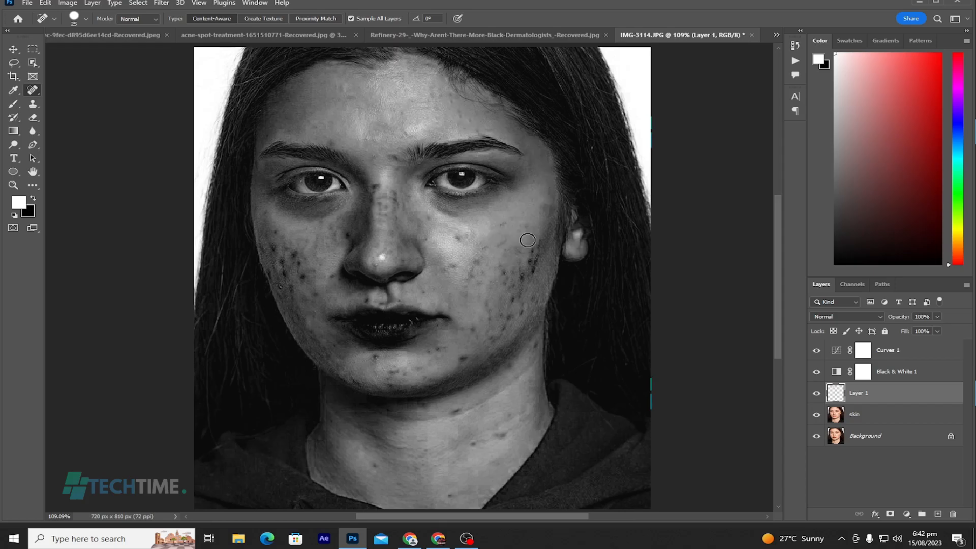
pyautogui.click(460, 241)
pyautogui.click(522, 234)
pyautogui.click(503, 224)
# Reduce the healing brush to 18 px and heal the remaining dark spots on the cheeks, chin and neck.
pyautogui.click(85, 19)
pyautogui.moveTo(34, 49); pyautogui.dragTo(30, 49)
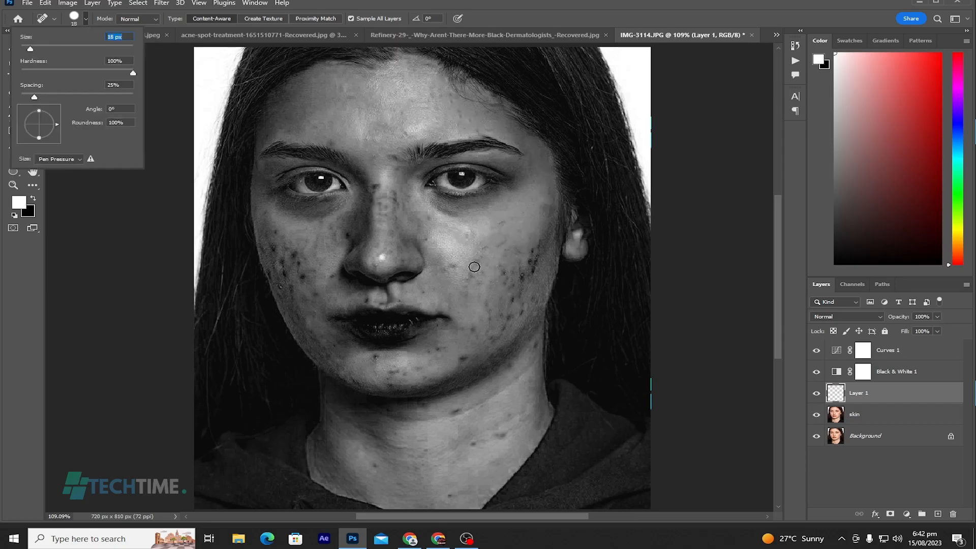
pyautogui.click(475, 265)
pyautogui.click(454, 268)
pyautogui.click(427, 240)
pyautogui.click(481, 247)
pyautogui.click(531, 261)
pyautogui.click(537, 253)
pyautogui.click(526, 278)
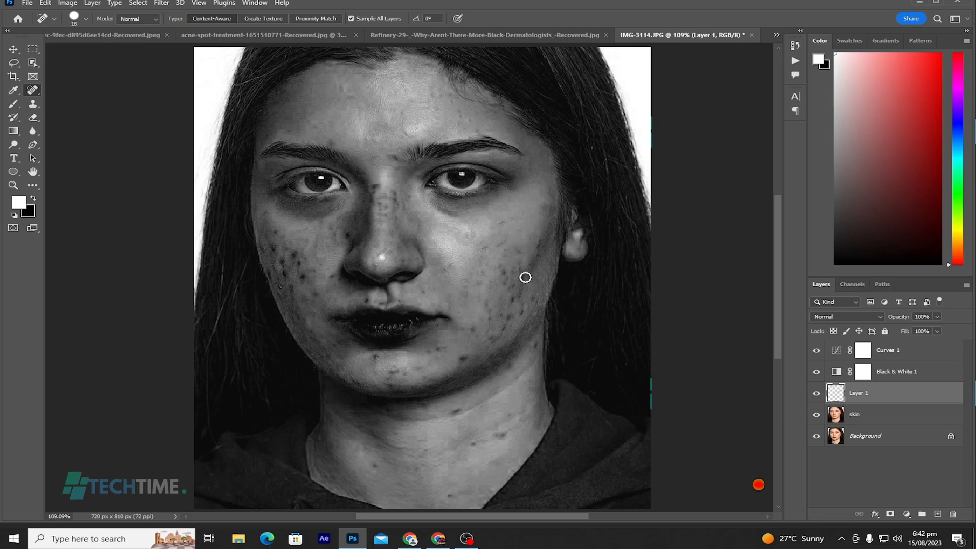
pyautogui.click(516, 298)
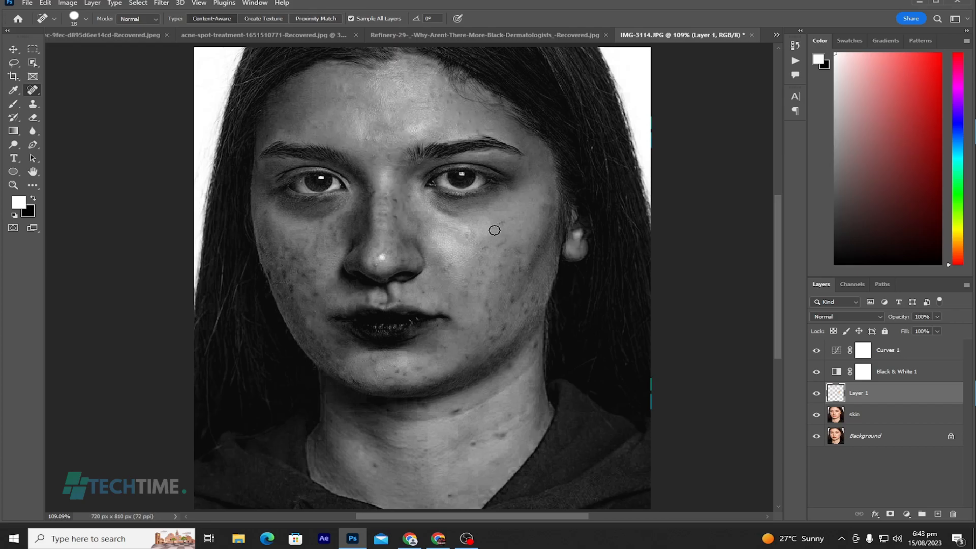
pyautogui.scroll(-1, 483, 428)
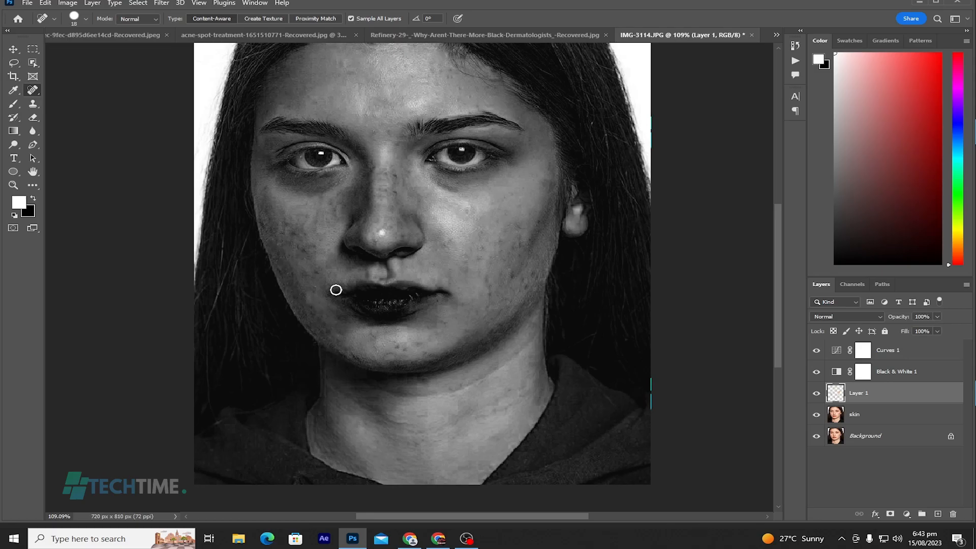
pyautogui.scroll(1, 381, 238)
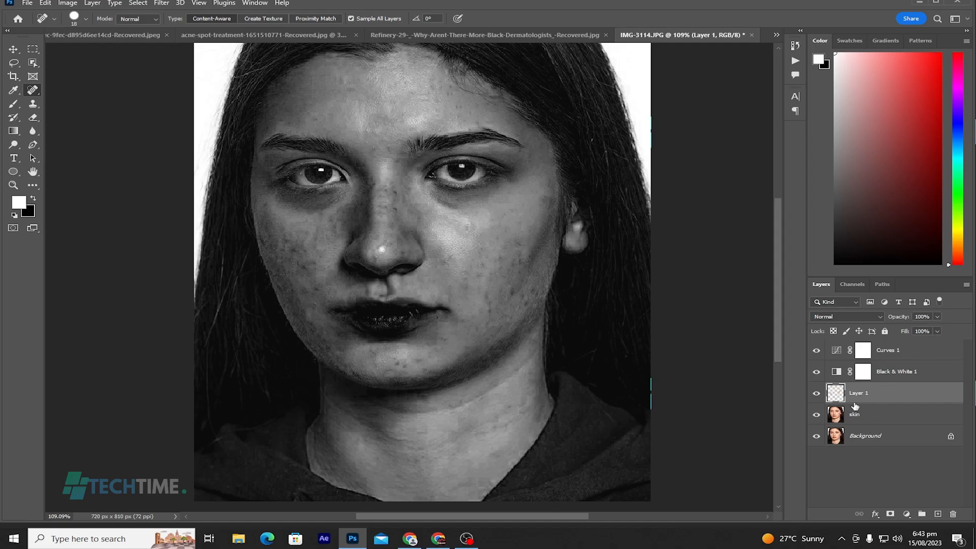
# Delete the Curves 1 and Black & White 1 adjustment layers together.
pyautogui.click(864, 372)
pyautogui.click(888, 351)
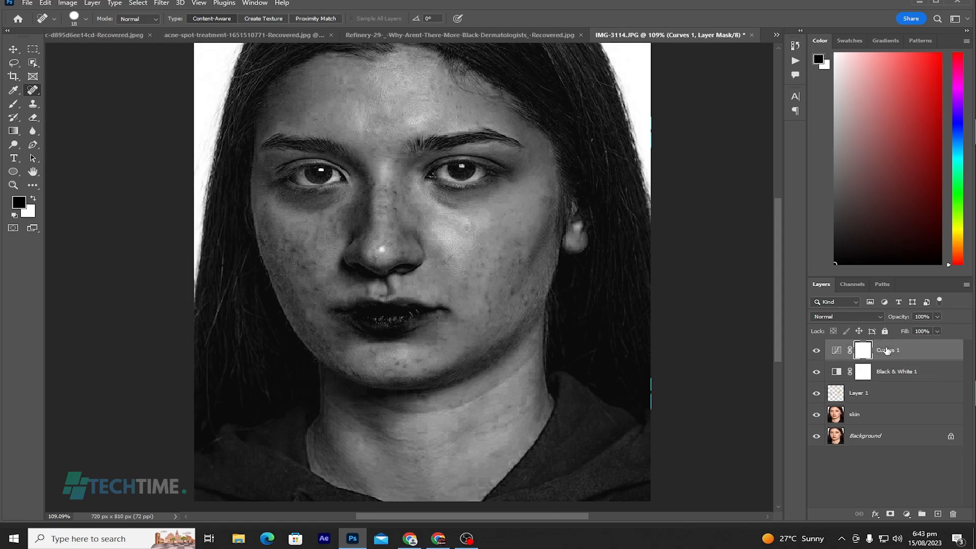
pyautogui.keyDown('shift'); pyautogui.click(893, 374); pyautogui.keyUp('shift')
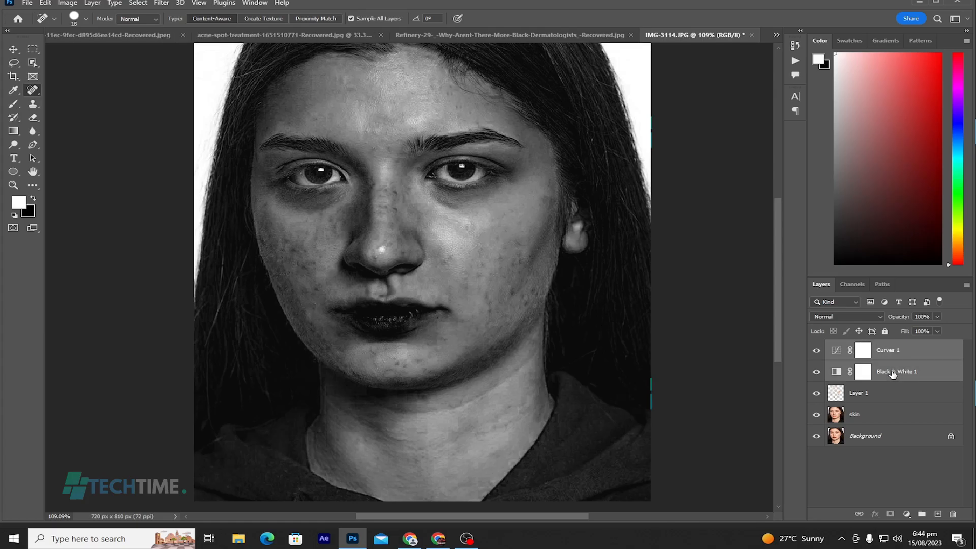
pyautogui.rightClick(889, 362)
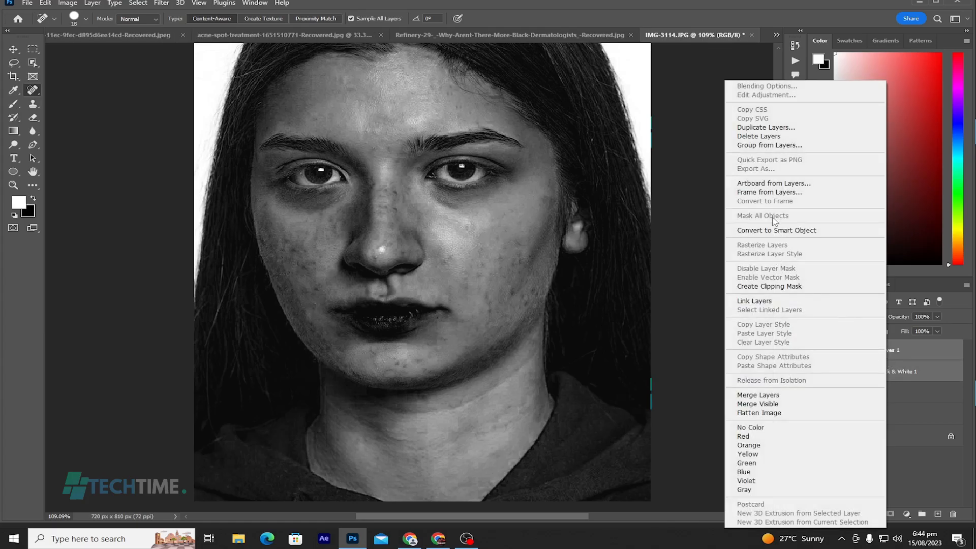
pyautogui.click(762, 137)
pyautogui.click(429, 196)
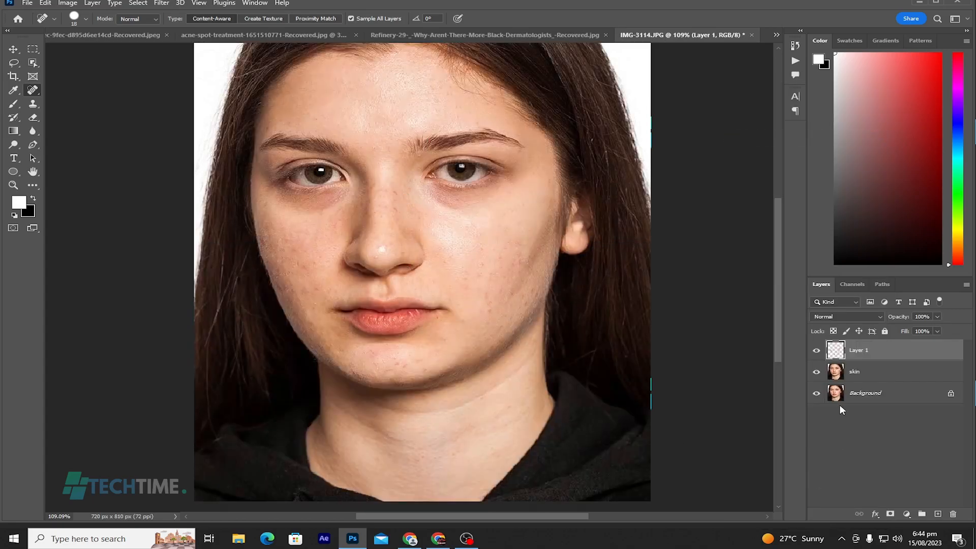
# Compare the face with and without the healing layer, and stamp all visible layers into a new top layer named start.
pyautogui.click(817, 351)
pyautogui.click(817, 350)
pyautogui.hotkey('ctrl', 'shift', 'alt', 'e')
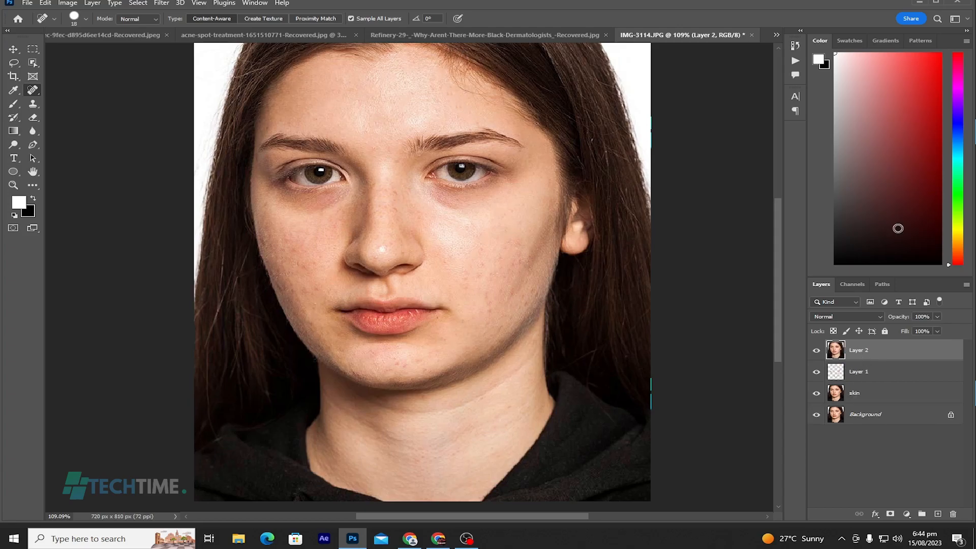
pyautogui.doubleClick(871, 350)
pyautogui.write('start')
pyautogui.press('Return')
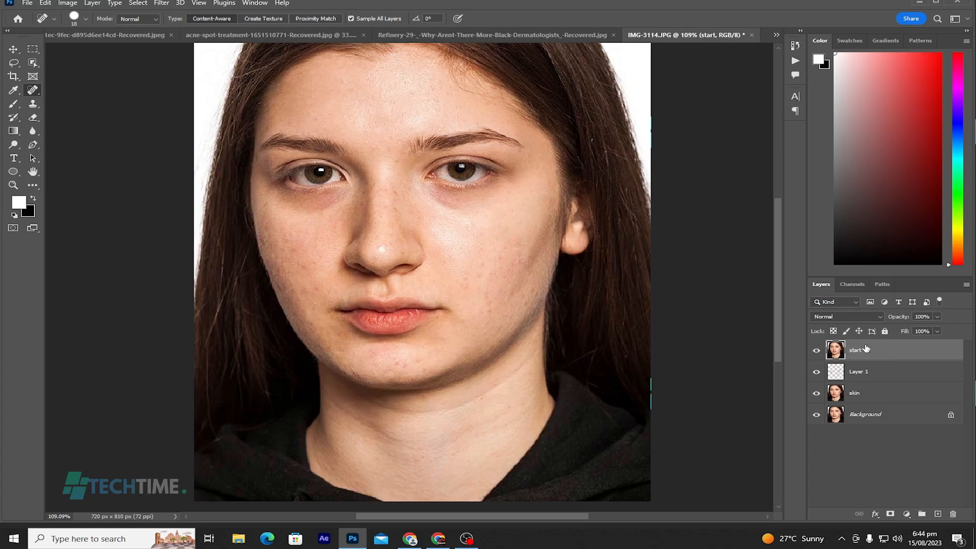
# Set the start layer's blend mode to Vivid Light and invert its colours.
pyautogui.click(846, 317)
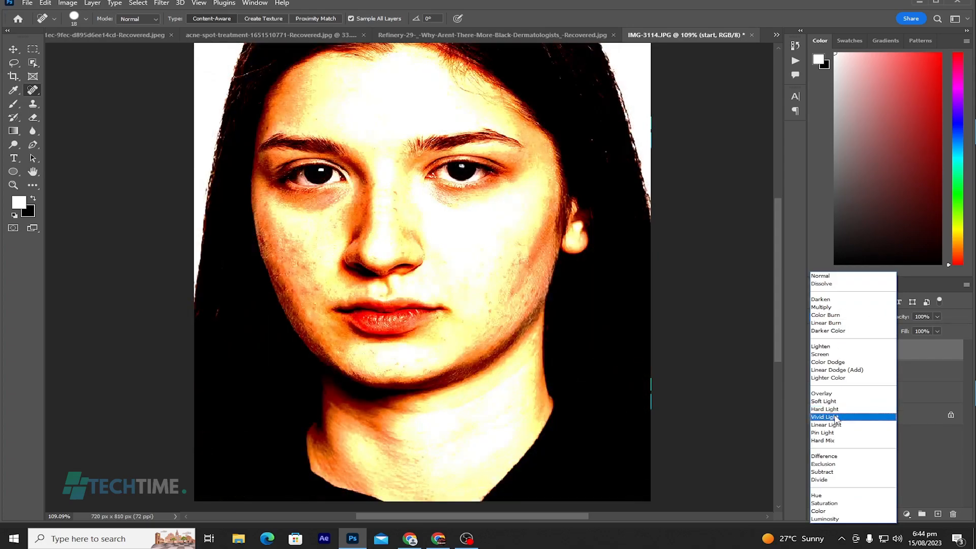
pyautogui.click(837, 417)
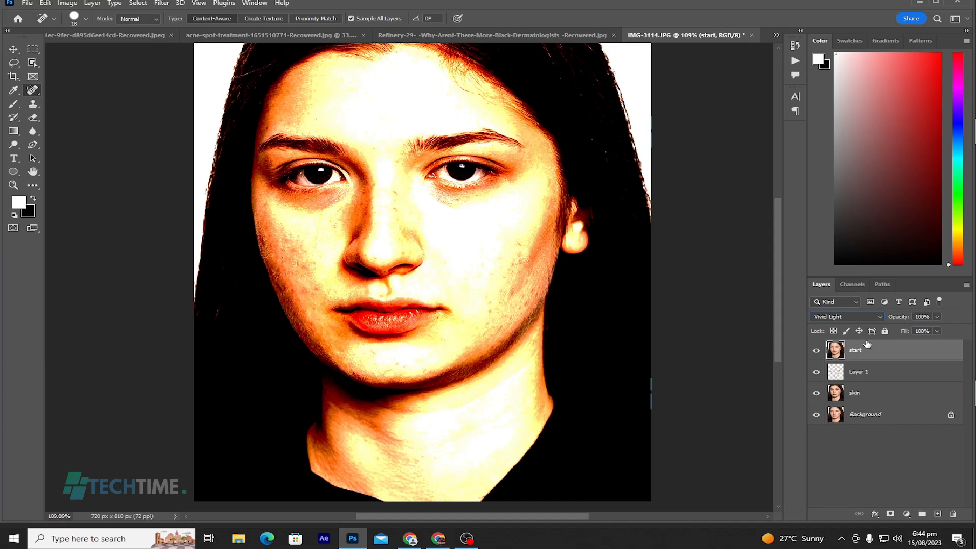
pyautogui.hotkey('ctrl', 'i')
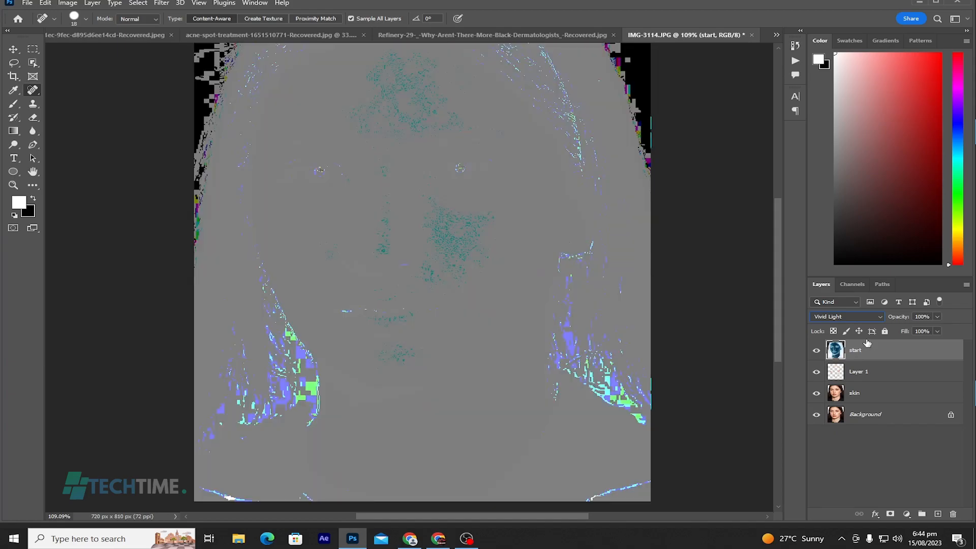
# Convert the start layer to a smart object and apply a High Pass filter with a 25.0 pixel radius.
pyautogui.rightClick(855, 351)
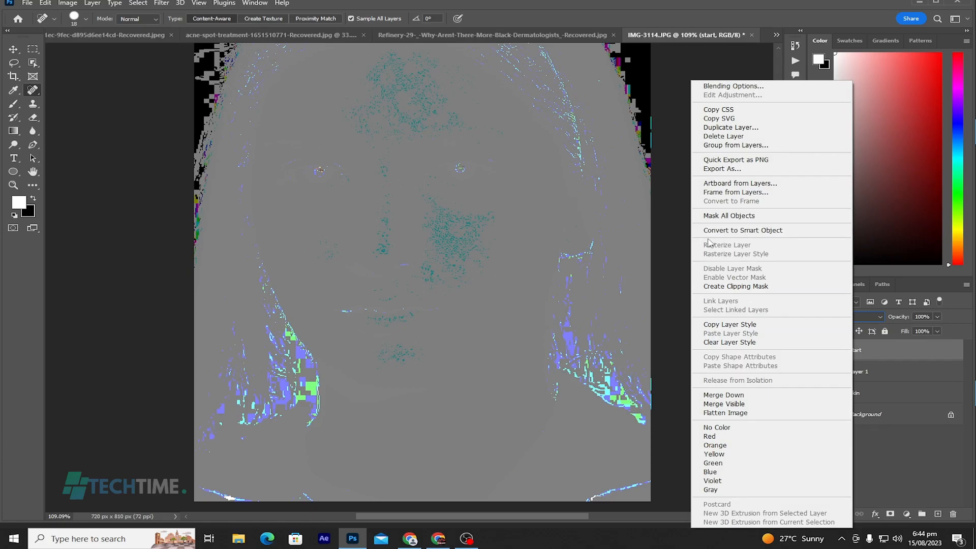
pyautogui.click(761, 233)
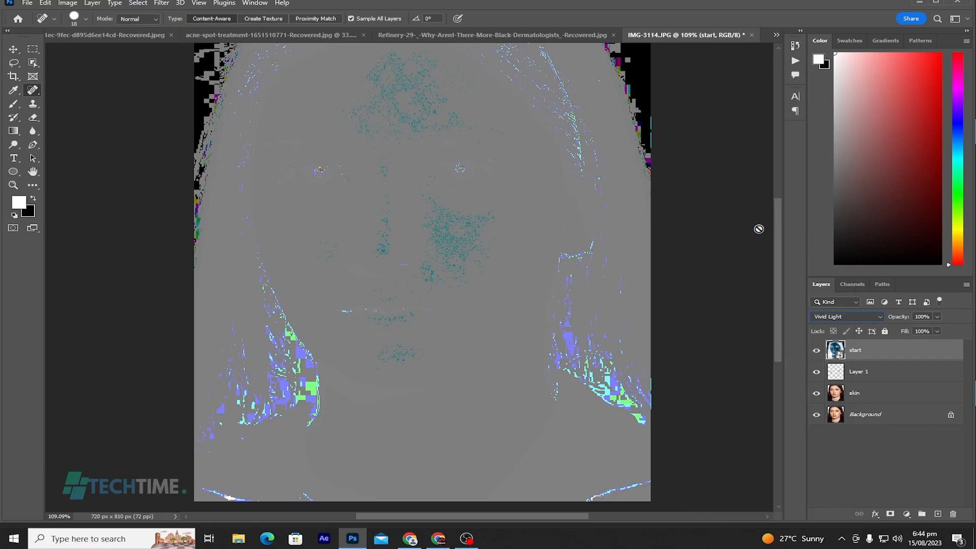
pyautogui.click(160, 4)
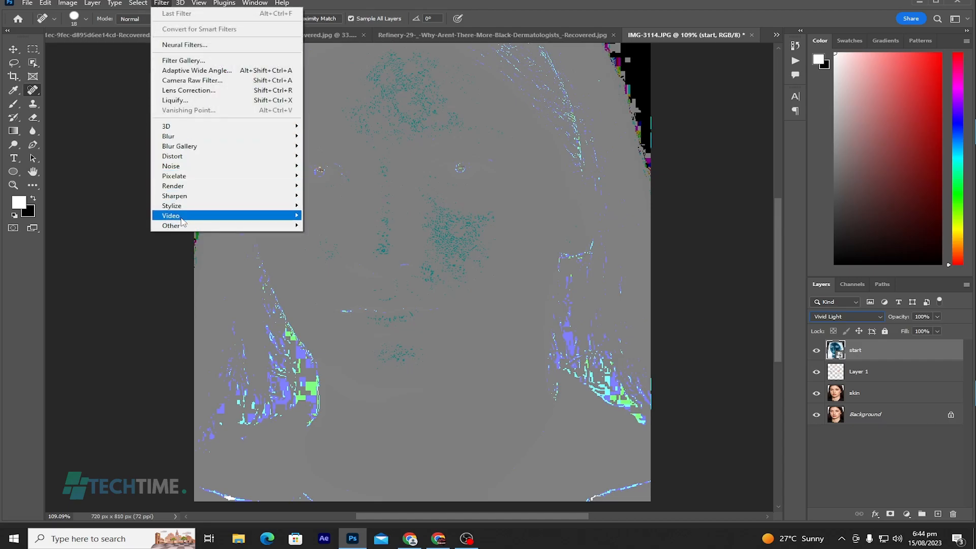
pyautogui.moveTo(182, 227)
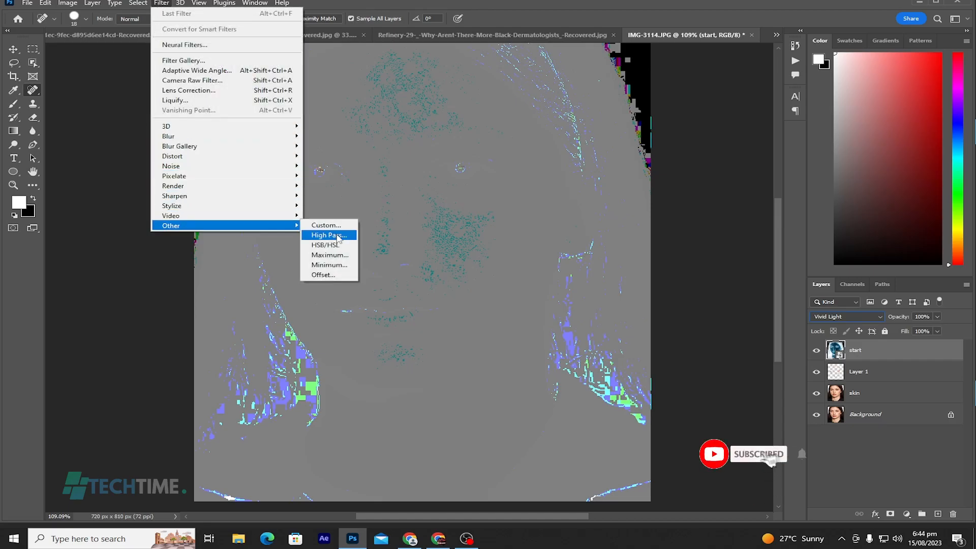
pyautogui.click(329, 235)
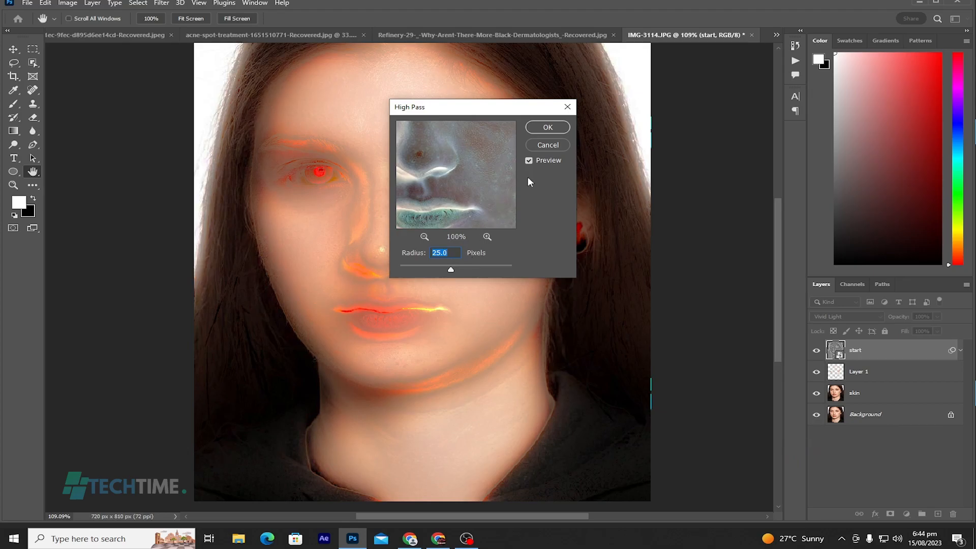
pyautogui.click(547, 129)
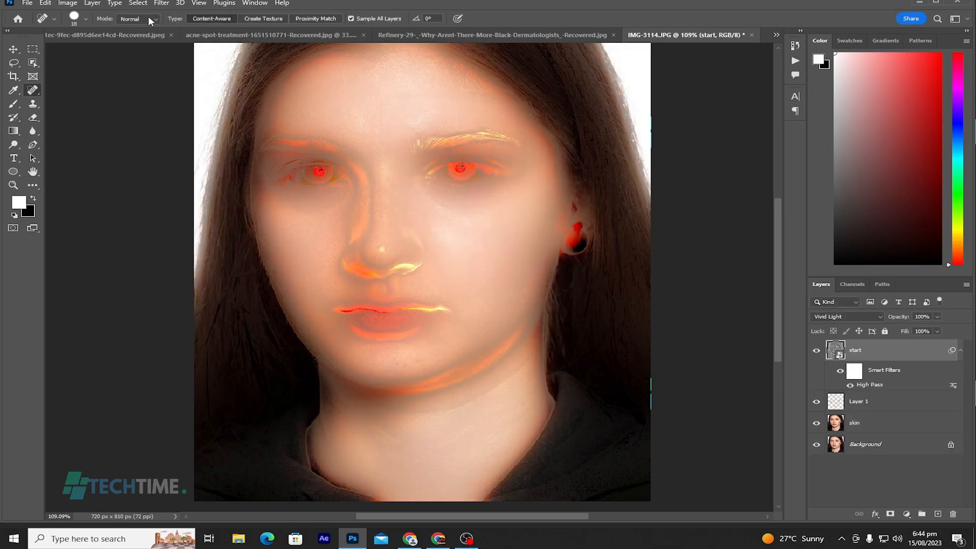
# Apply a Gaussian Blur filter with a radius of about 2 pixels to the start layer.
pyautogui.click(160, 3)
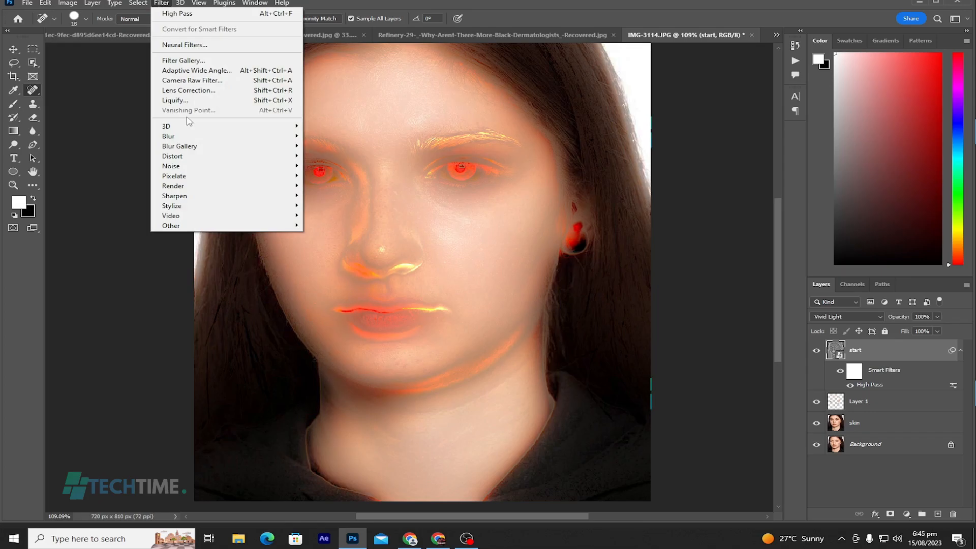
pyautogui.moveTo(285, 136)
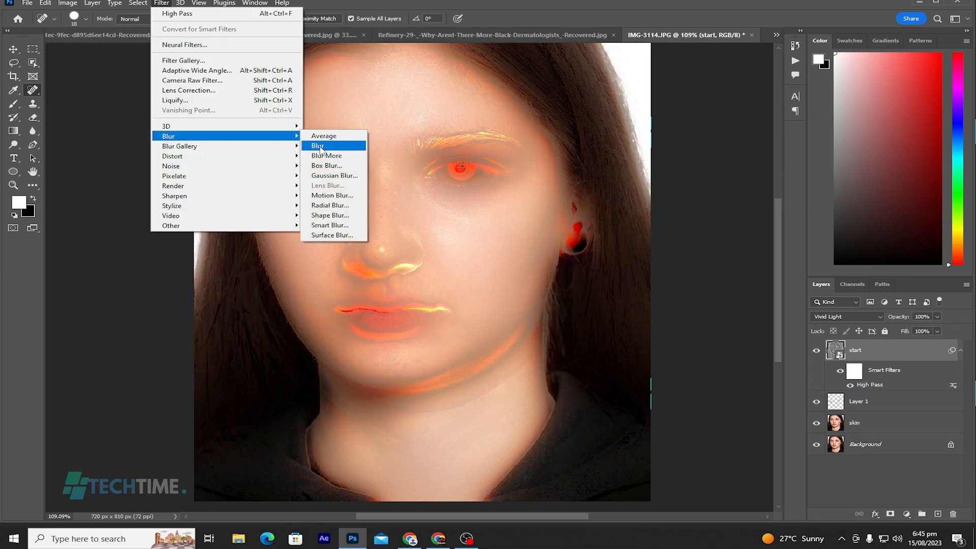
pyautogui.click(335, 176)
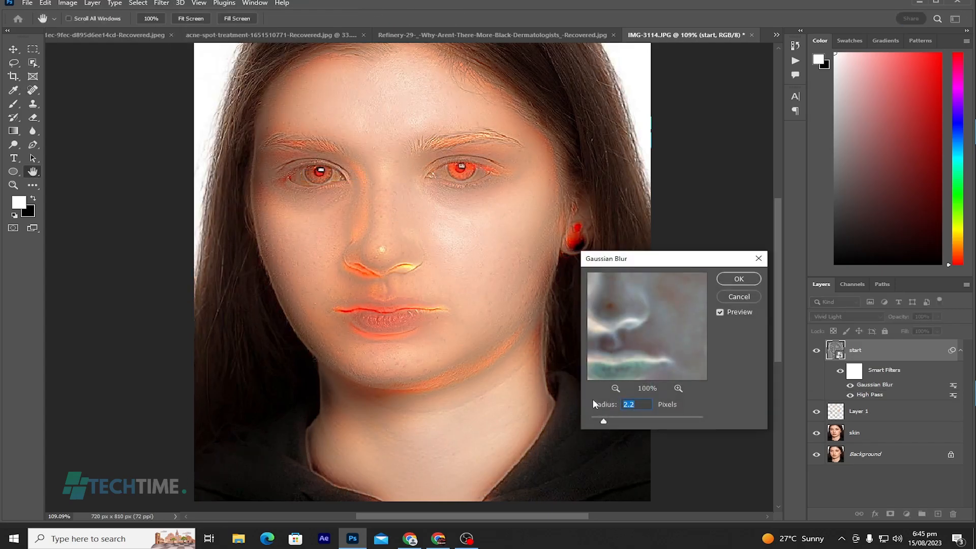
pyautogui.moveTo(606, 420); pyautogui.dragTo(606, 424)
pyautogui.write('202')
pyautogui.press('BackSpace')
pyautogui.press('BackSpace')
pyautogui.click(739, 279)
pyautogui.press('j')
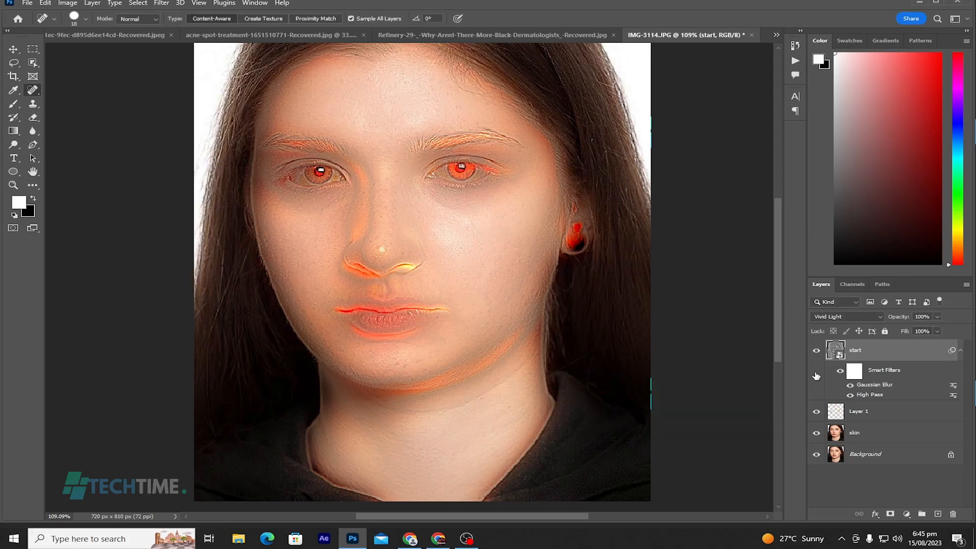
# Add a layer mask to the start layer and invert it to black.
pyautogui.click(891, 514)
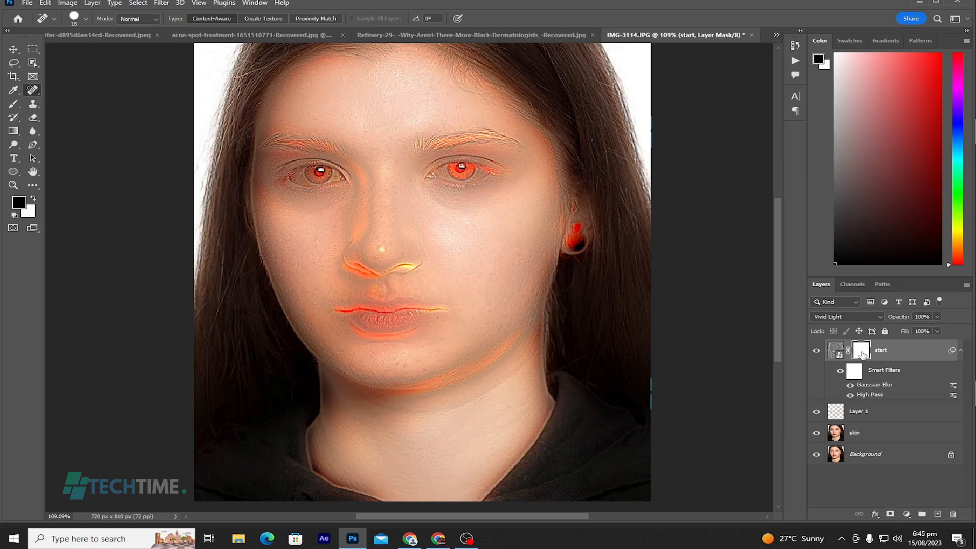
pyautogui.hotkey('ctrl', 'i')
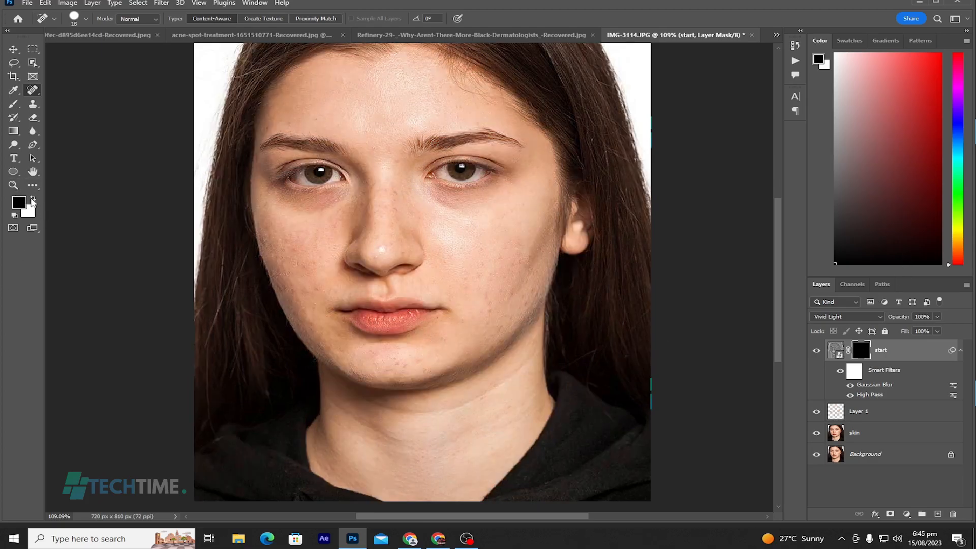
# Make white the foreground colour and activate the Brush tool with its flow set to 15%.
pyautogui.click(32, 199)
pyautogui.click(17, 108)
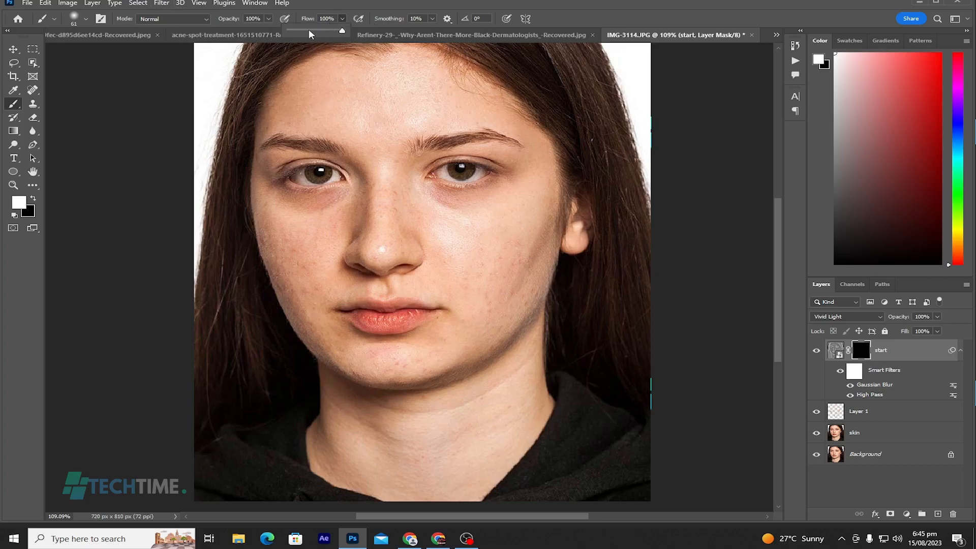
pyautogui.click(302, 30)
pyautogui.moveTo(301, 31); pyautogui.dragTo(298, 30)
# Choose the Soft Round brush from the General Brushes with a 61 px size and 0% hardness.
pyautogui.click(86, 20)
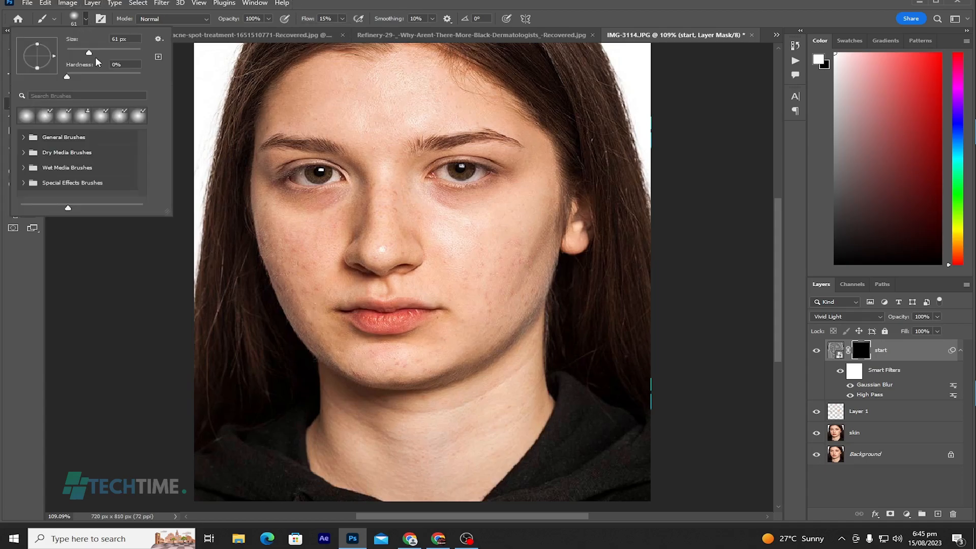
pyautogui.click(67, 76)
pyautogui.click(53, 142)
pyautogui.click(24, 137)
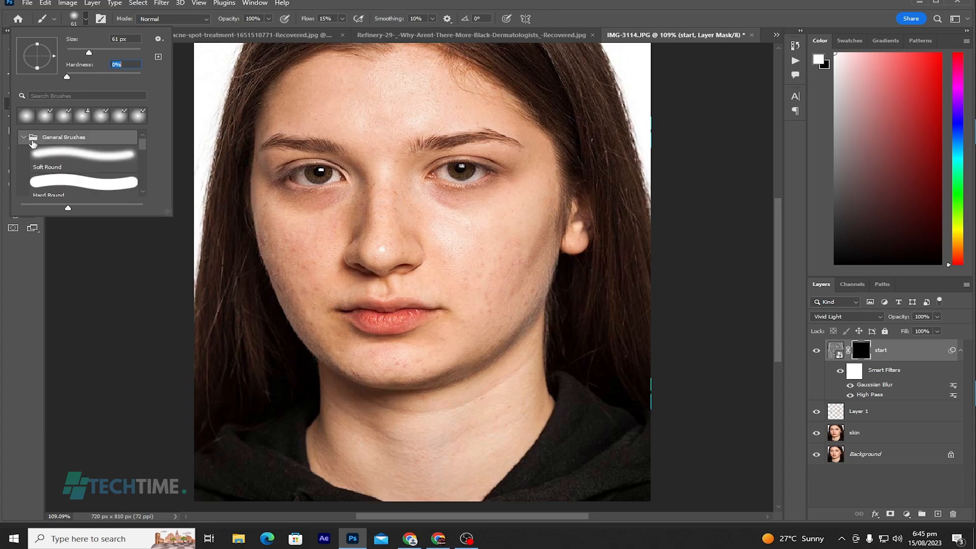
pyautogui.click(80, 161)
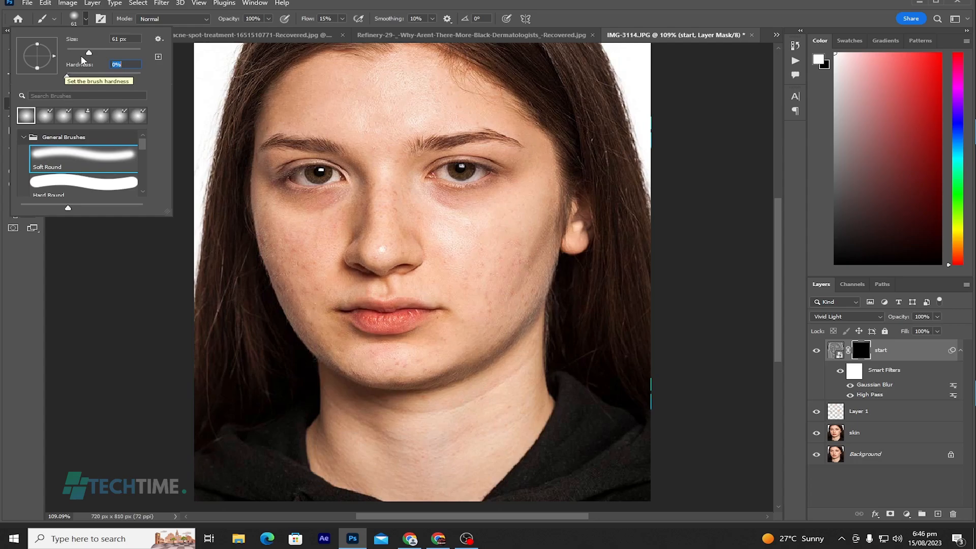
pyautogui.click(87, 52)
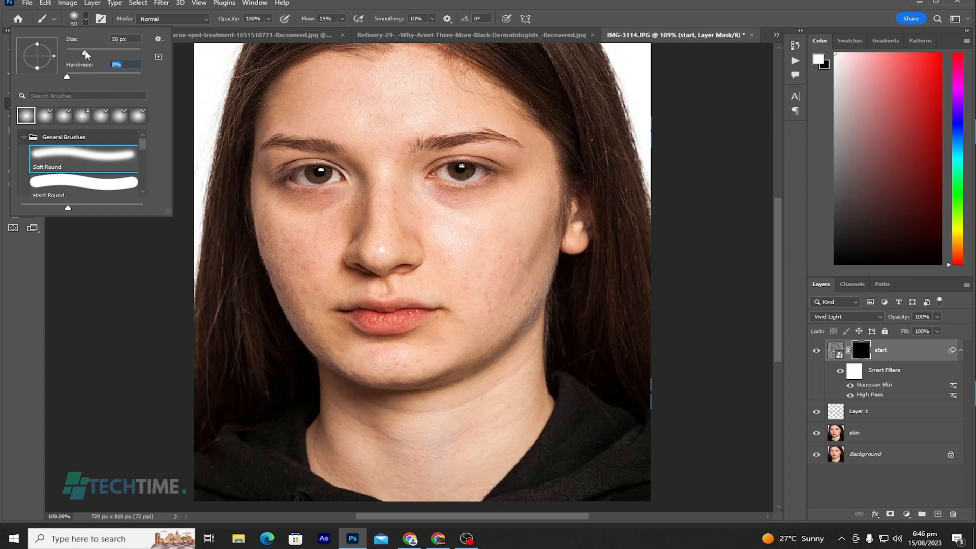
pyautogui.click(89, 52)
pyautogui.click(135, 250)
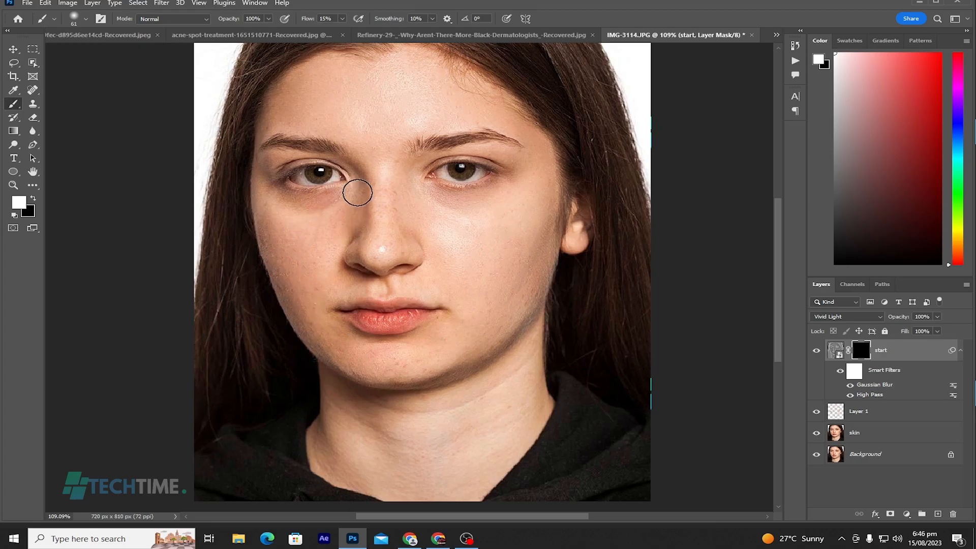
# Paint white on the start layer's mask over the skin of the cheeks, forehead and chin.
pyautogui.moveTo(316, 200)
pyautogui.mouseDown()
pyautogui.moveTo(270, 185)
pyautogui.moveTo(290, 211)
pyautogui.moveTo(326, 193)
pyautogui.moveTo(387, 207)
pyautogui.moveTo(392, 178)
pyautogui.moveTo(391, 219)
pyautogui.moveTo(395, 176)
pyautogui.moveTo(397, 235)
pyautogui.moveTo(379, 199)
pyautogui.moveTo(379, 232)
pyautogui.moveTo(371, 215)
pyautogui.moveTo(370, 166)
pyautogui.mouseUp()
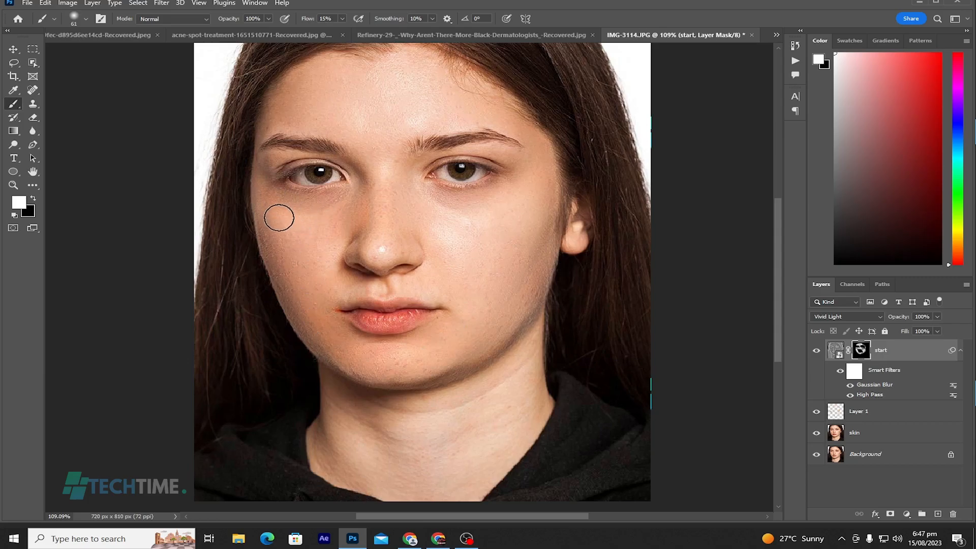
pyautogui.scroll(1, 333, 173)
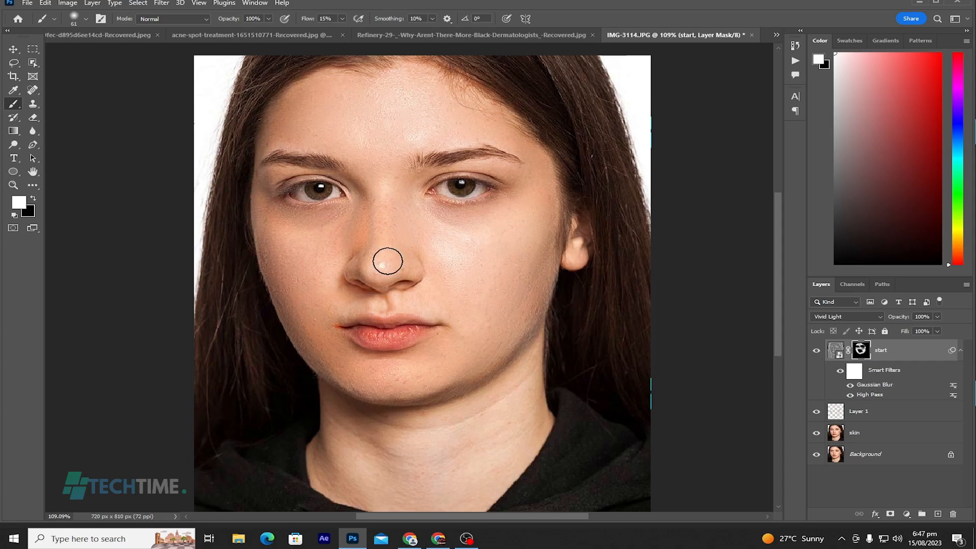
pyautogui.moveTo(410, 281)
pyautogui.mouseDown()
pyautogui.moveTo(376, 296)
pyautogui.moveTo(436, 311)
pyautogui.mouseUp()
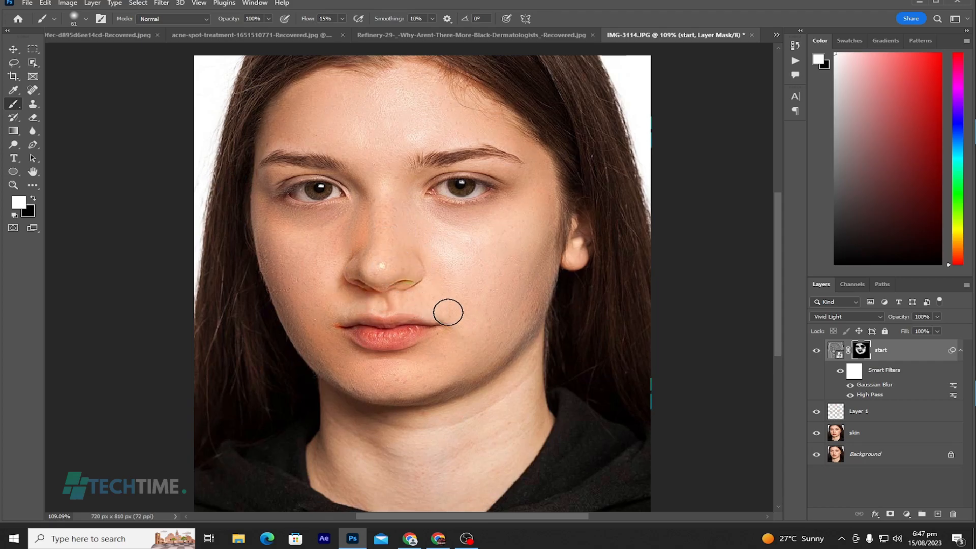
pyautogui.hotkey('ctrl', 'z')
pyautogui.hotkey('ctrl', 'z')
# Paint white on the start layer's mask over the skin beside the mouth and across the neck.
pyautogui.moveTo(350, 314)
pyautogui.mouseDown()
pyautogui.moveTo(319, 331)
pyautogui.moveTo(344, 351)
pyautogui.mouseUp()
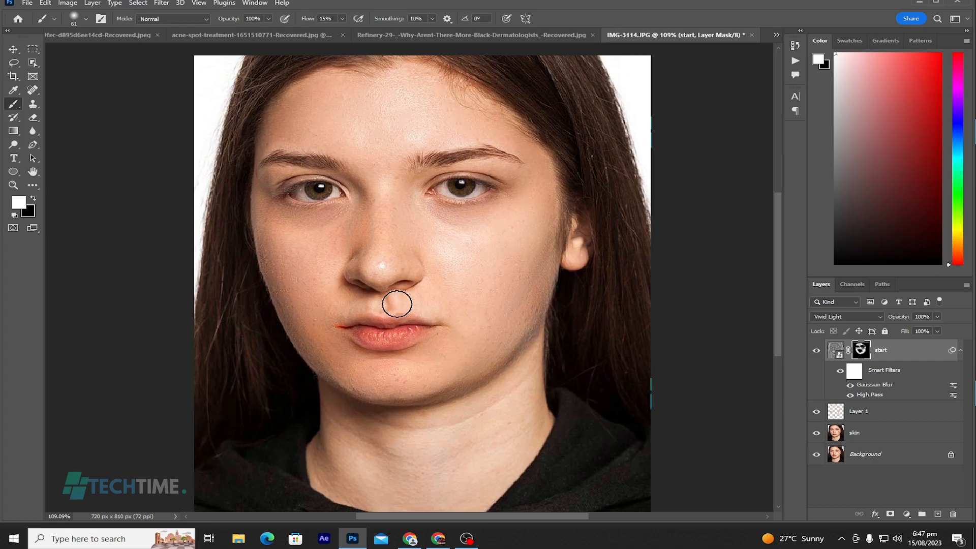
pyautogui.scroll(-3, 396, 303)
pyautogui.scroll(5, 397, 303)
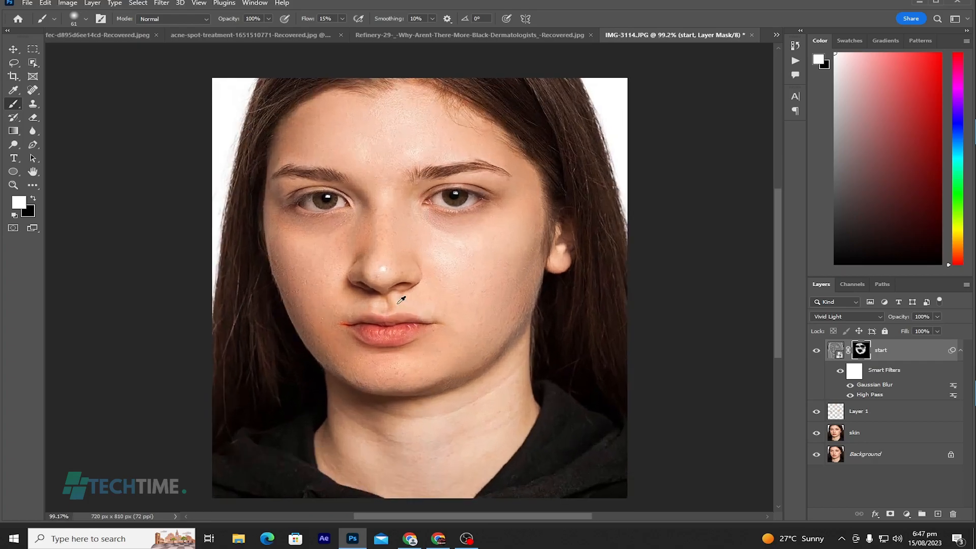
pyautogui.scroll(-3, 396, 303)
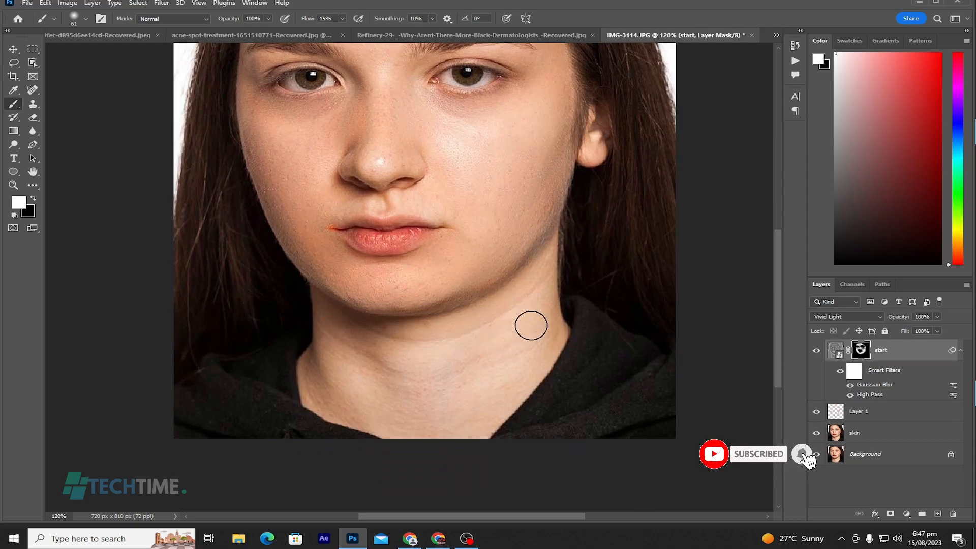
pyautogui.moveTo(426, 419)
pyautogui.mouseDown()
pyautogui.moveTo(340, 404)
pyautogui.moveTo(312, 381)
pyautogui.moveTo(396, 402)
pyautogui.moveTo(360, 369)
pyautogui.moveTo(443, 375)
pyautogui.moveTo(358, 343)
pyautogui.moveTo(340, 325)
pyautogui.moveTo(443, 341)
pyautogui.moveTo(332, 317)
pyautogui.moveTo(348, 382)
pyautogui.moveTo(323, 362)
pyautogui.moveTo(373, 395)
pyautogui.moveTo(477, 415)
pyautogui.moveTo(500, 384)
pyautogui.moveTo(475, 411)
pyautogui.moveTo(493, 322)
pyautogui.moveTo(419, 339)
pyautogui.moveTo(361, 330)
pyautogui.moveTo(458, 328)
pyautogui.mouseUp()
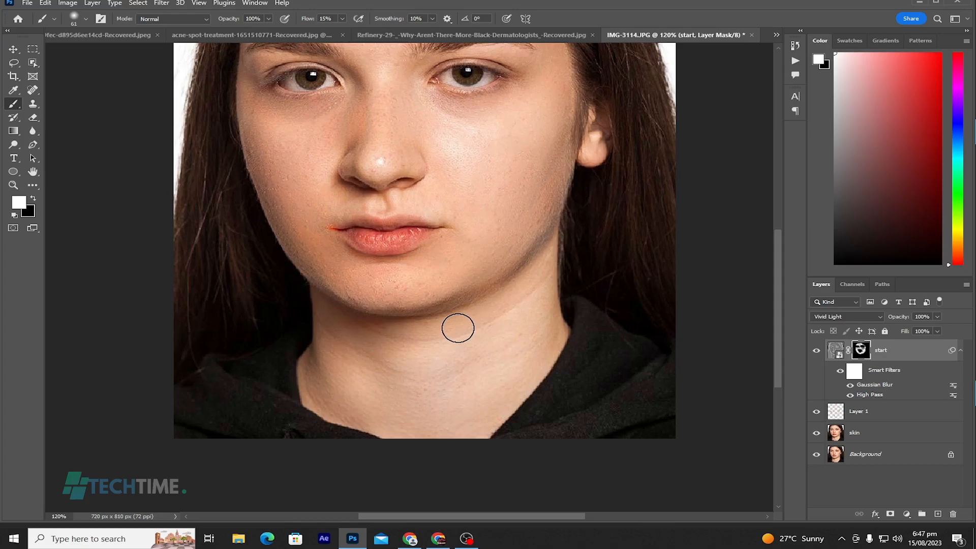
# Compare the portrait with and without the start layer by toggling its visibility.
pyautogui.click(817, 352)
pyautogui.click(817, 351)
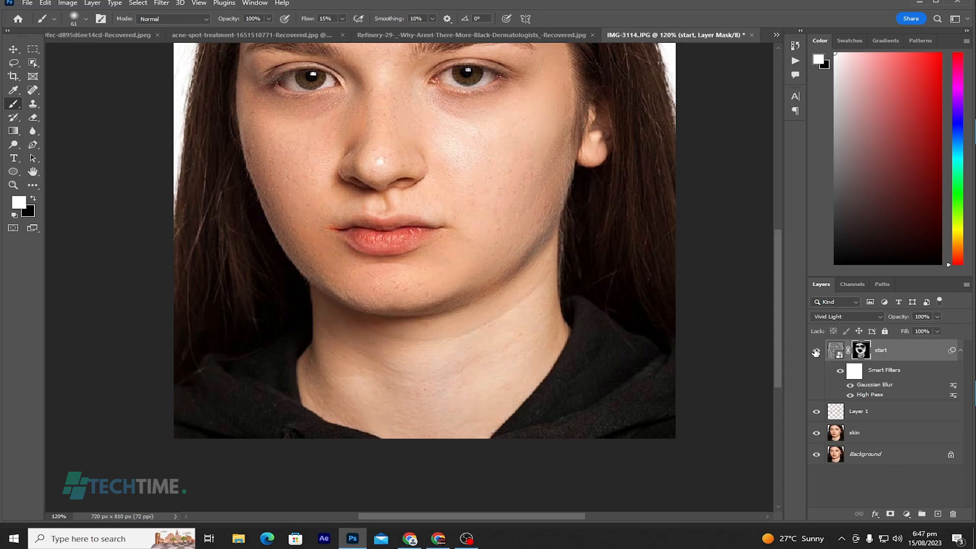
pyautogui.click(816, 351)
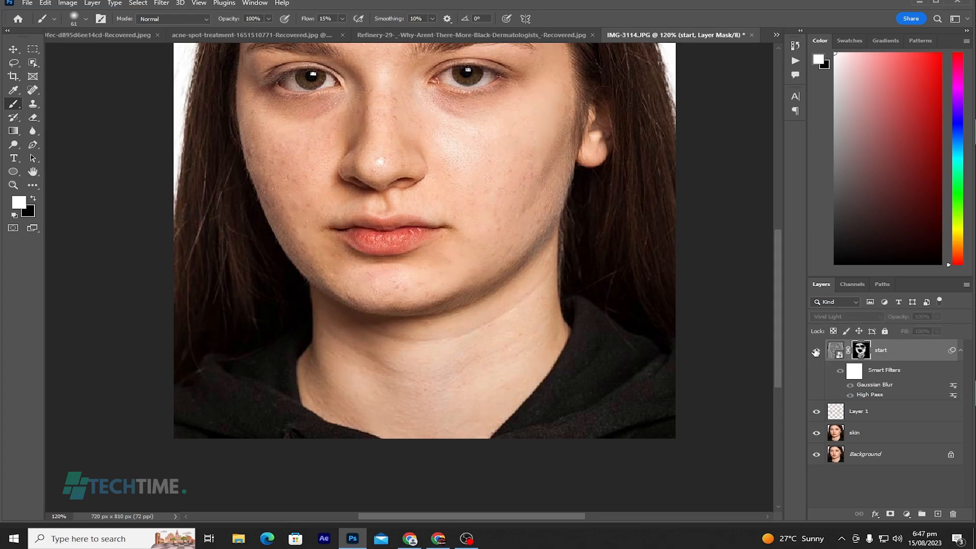
pyautogui.click(817, 352)
pyautogui.scroll(4, 541, 323)
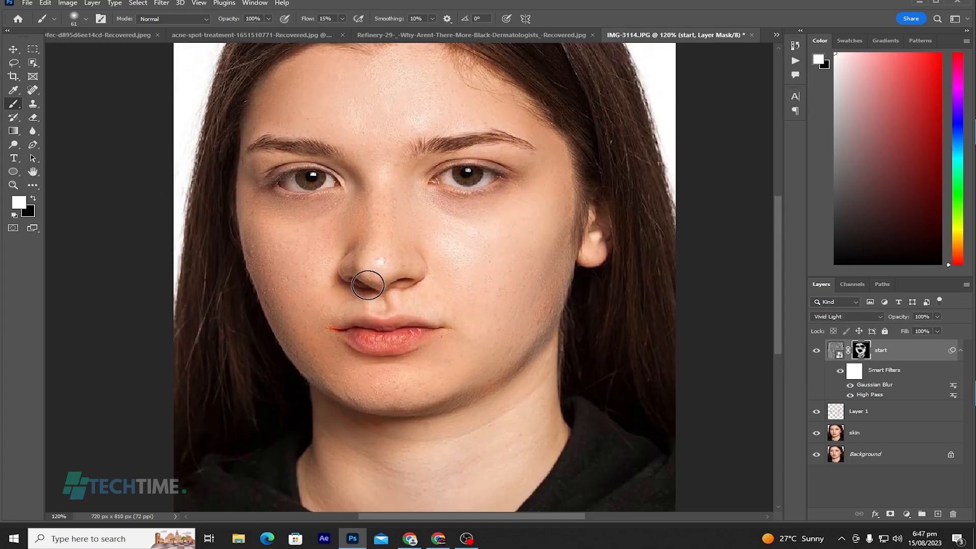
# Reselect the start layer's mask, set the brush size to 64 px and paint further over the neck and face.
pyautogui.click(835, 351)
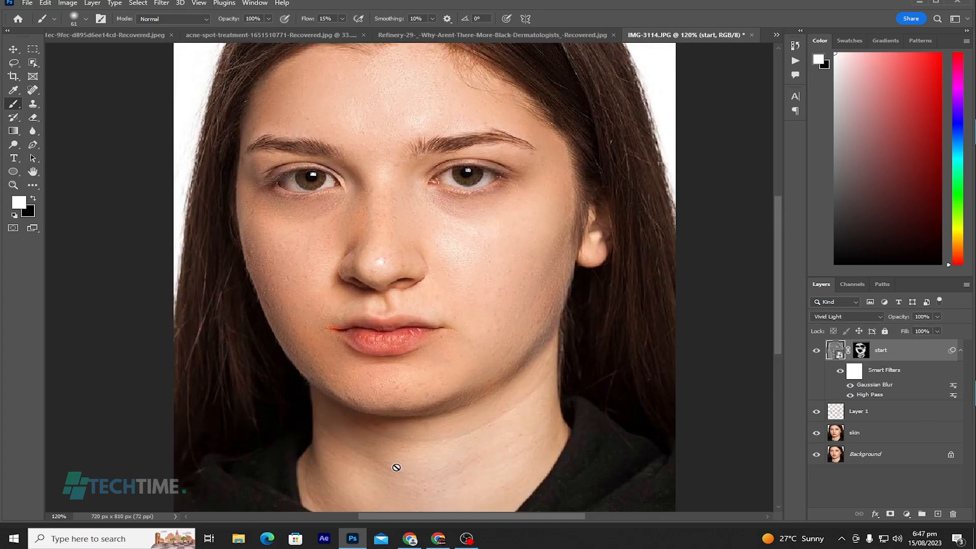
pyautogui.click(861, 350)
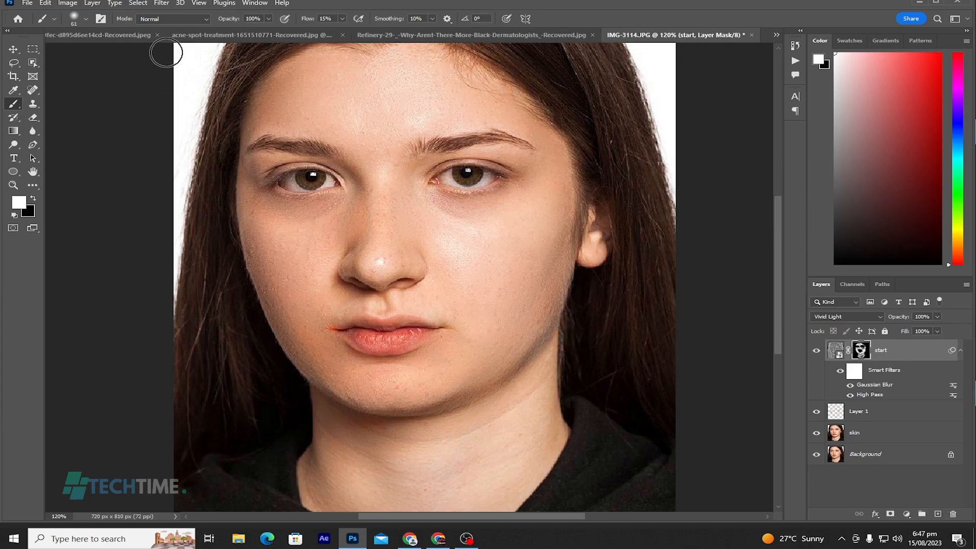
pyautogui.click(85, 19)
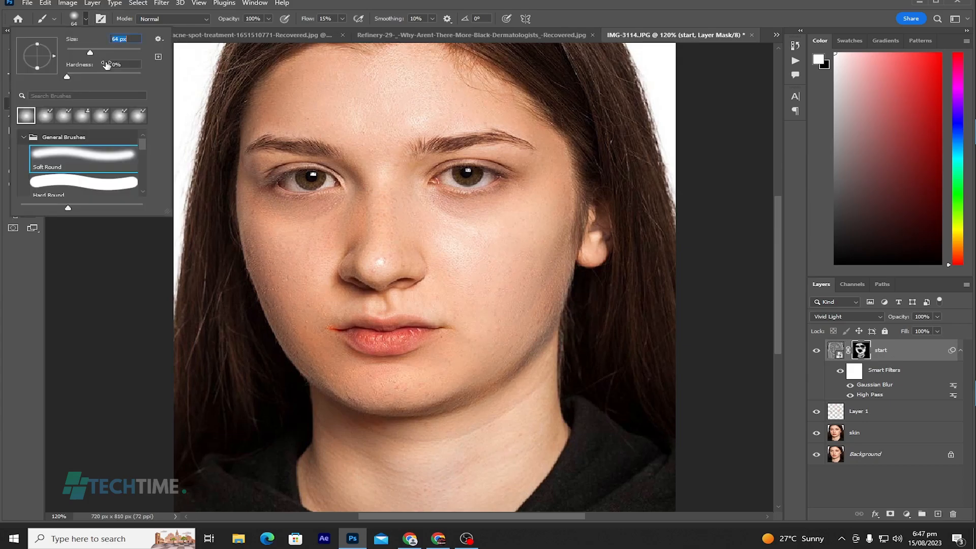
pyautogui.moveTo(372, 433)
pyautogui.mouseDown()
pyautogui.moveTo(432, 442)
pyautogui.moveTo(493, 417)
pyautogui.moveTo(532, 377)
pyautogui.moveTo(484, 434)
pyautogui.moveTo(357, 473)
pyautogui.moveTo(328, 427)
pyautogui.moveTo(410, 471)
pyautogui.moveTo(531, 449)
pyautogui.moveTo(482, 498)
pyautogui.moveTo(499, 494)
pyautogui.moveTo(452, 482)
pyautogui.mouseUp()
pyautogui.scroll(-1, 406, 477)
pyautogui.moveTo(345, 451)
pyautogui.mouseDown()
pyautogui.moveTo(406, 482)
pyautogui.moveTo(470, 472)
pyautogui.moveTo(395, 481)
pyautogui.moveTo(347, 469)
pyautogui.moveTo(323, 443)
pyautogui.moveTo(393, 459)
pyautogui.moveTo(369, 425)
pyautogui.moveTo(511, 370)
pyautogui.moveTo(388, 405)
pyautogui.moveTo(513, 373)
pyautogui.moveTo(541, 331)
pyautogui.moveTo(510, 424)
pyautogui.moveTo(515, 415)
pyautogui.moveTo(380, 423)
pyautogui.moveTo(412, 442)
pyautogui.moveTo(493, 431)
pyautogui.moveTo(467, 450)
pyautogui.moveTo(370, 456)
pyautogui.moveTo(488, 438)
pyautogui.moveTo(461, 468)
pyautogui.moveTo(414, 485)
pyautogui.moveTo(459, 435)
pyautogui.moveTo(464, 389)
pyautogui.moveTo(359, 440)
pyautogui.moveTo(542, 326)
pyautogui.moveTo(534, 358)
pyautogui.moveTo(468, 464)
pyautogui.moveTo(550, 401)
pyautogui.moveTo(488, 476)
pyautogui.moveTo(477, 437)
pyautogui.moveTo(341, 432)
pyautogui.moveTo(320, 407)
pyautogui.moveTo(395, 448)
pyautogui.mouseUp()
pyautogui.moveTo(490, 268)
pyautogui.mouseDown()
pyautogui.moveTo(520, 208)
pyautogui.moveTo(504, 179)
pyautogui.moveTo(437, 182)
pyautogui.moveTo(408, 157)
pyautogui.moveTo(483, 168)
pyautogui.moveTo(528, 145)
pyautogui.moveTo(496, 182)
pyautogui.moveTo(418, 181)
pyautogui.moveTo(407, 157)
pyautogui.moveTo(438, 184)
pyautogui.moveTo(521, 162)
pyautogui.moveTo(436, 188)
pyautogui.moveTo(427, 185)
pyautogui.moveTo(523, 182)
pyautogui.moveTo(510, 197)
pyautogui.moveTo(437, 218)
pyautogui.moveTo(468, 235)
pyautogui.moveTo(508, 216)
pyautogui.moveTo(470, 235)
pyautogui.moveTo(487, 204)
pyautogui.moveTo(499, 223)
pyautogui.moveTo(481, 306)
pyautogui.moveTo(466, 303)
pyautogui.moveTo(444, 347)
pyautogui.moveTo(482, 314)
pyautogui.moveTo(405, 349)
pyautogui.moveTo(463, 333)
pyautogui.moveTo(508, 303)
pyautogui.moveTo(445, 342)
pyautogui.moveTo(499, 274)
pyautogui.moveTo(485, 311)
pyautogui.moveTo(539, 260)
pyautogui.moveTo(532, 294)
pyautogui.moveTo(497, 331)
pyautogui.moveTo(527, 280)
pyautogui.moveTo(535, 221)
pyautogui.moveTo(533, 239)
pyautogui.moveTo(561, 164)
pyautogui.moveTo(550, 177)
pyautogui.moveTo(543, 132)
pyautogui.moveTo(526, 191)
pyautogui.moveTo(291, 183)
pyautogui.moveTo(351, 163)
pyautogui.moveTo(268, 181)
pyautogui.moveTo(296, 286)
pyautogui.moveTo(292, 247)
pyautogui.moveTo(347, 183)
pyautogui.mouseUp()
pyautogui.scroll(3, 348, 183)
pyautogui.scroll(-2, 348, 183)
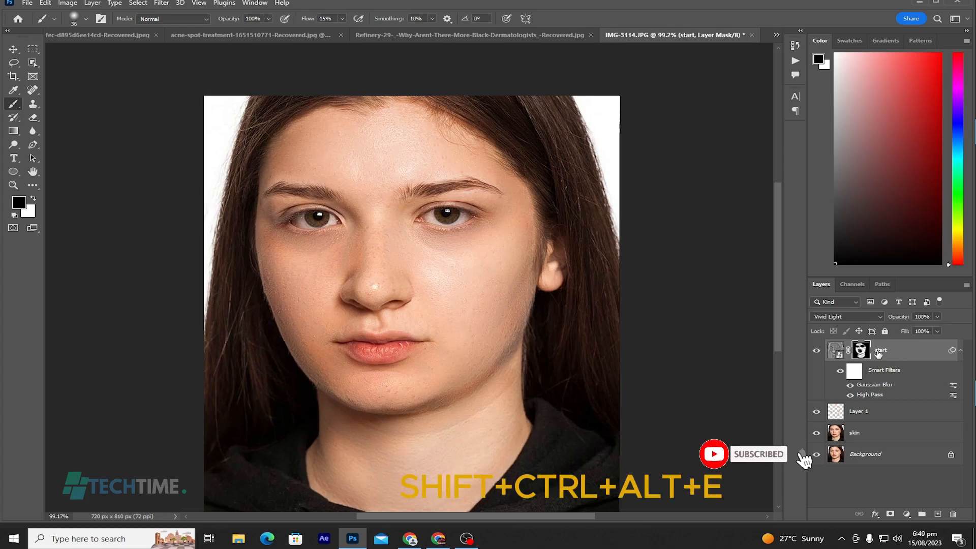
# Stamp all visible layers into a new top layer and name it final.
pyautogui.hotkey('shift', 'ctrl', 'alt', 'e')
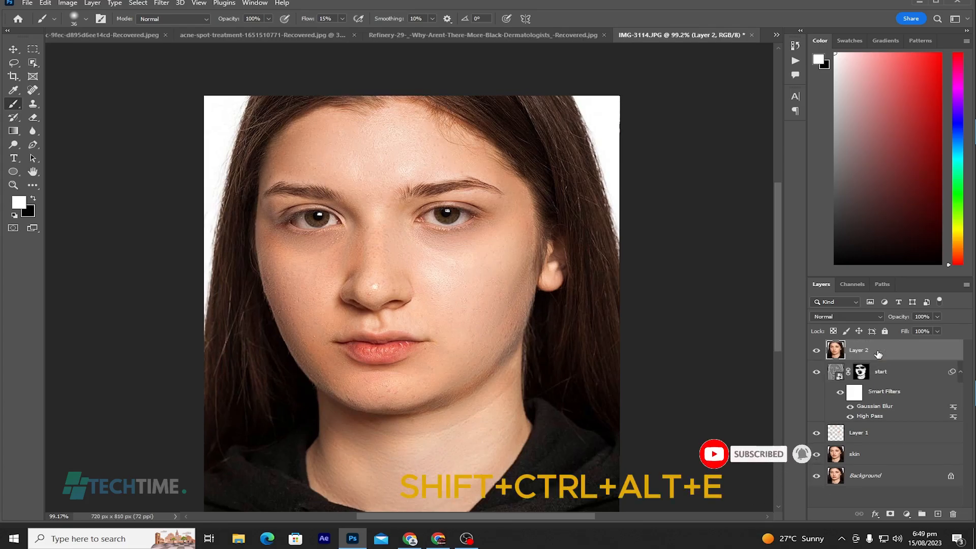
pyautogui.doubleClick(857, 350)
pyautogui.write('fin')
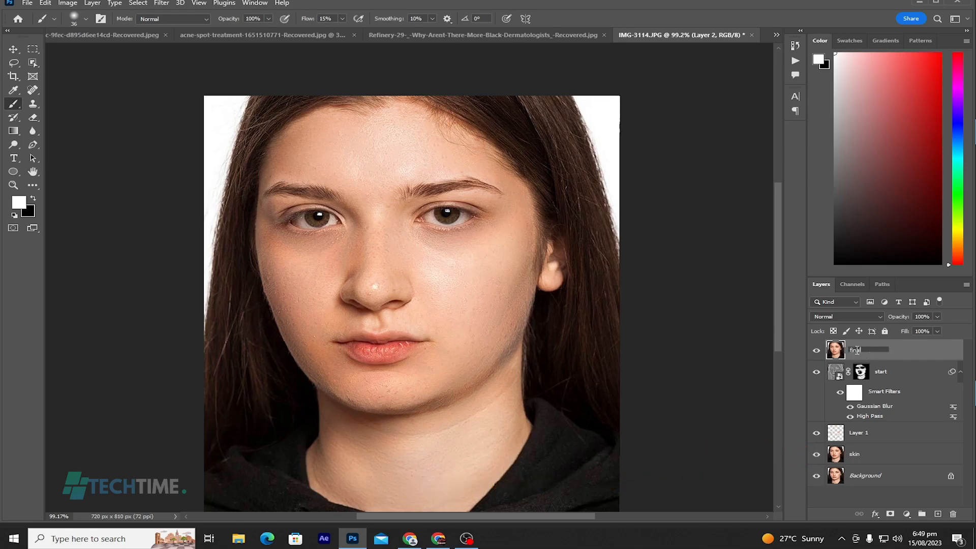
pyautogui.write('al')
pyautogui.press('Return')
# Convert the final layer to a smart object and open the Camera Raw Filter on it.
pyautogui.rightClick(856, 351)
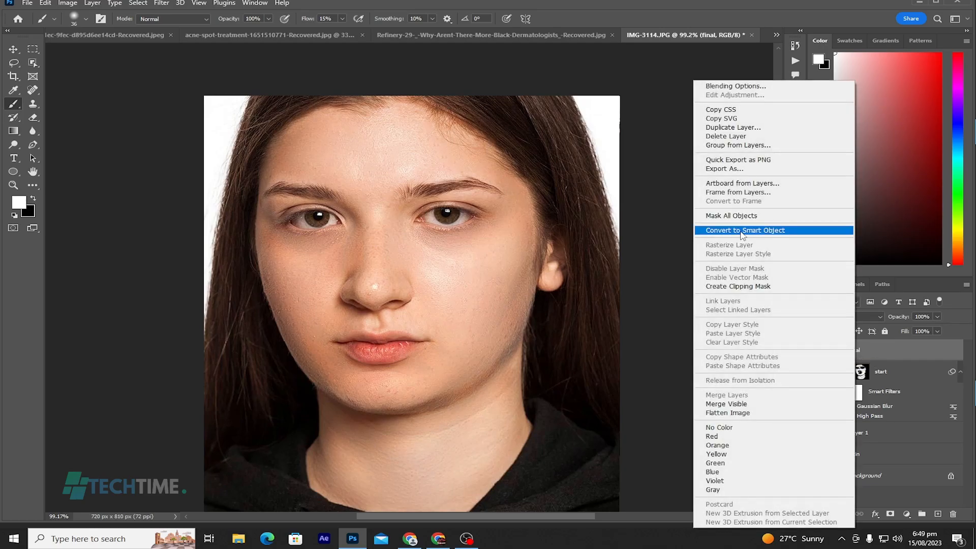
pyautogui.click(740, 230)
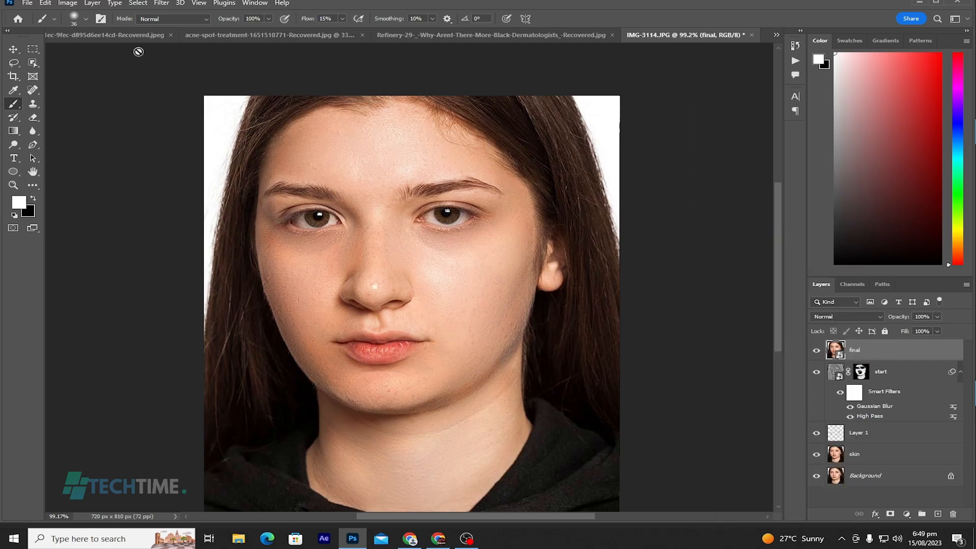
pyautogui.click(162, 3)
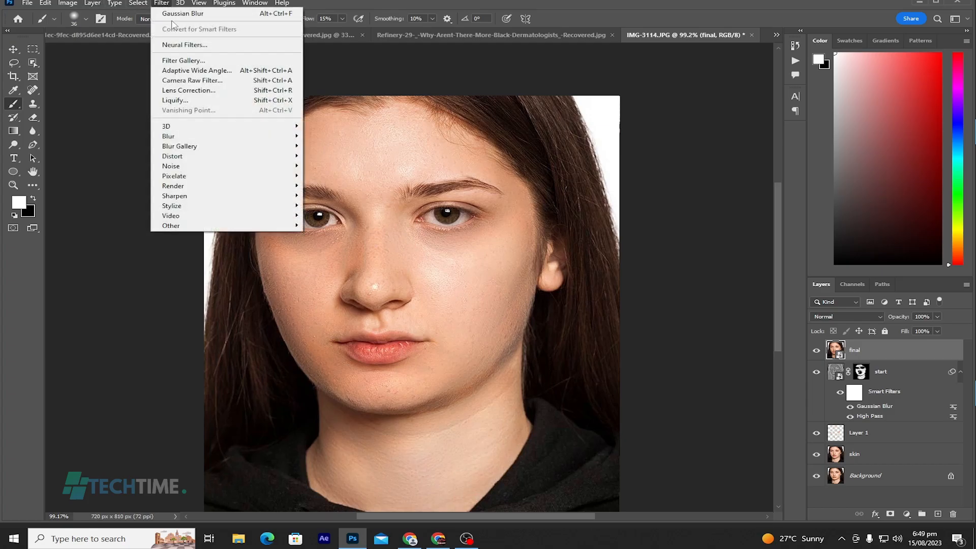
pyautogui.click(207, 83)
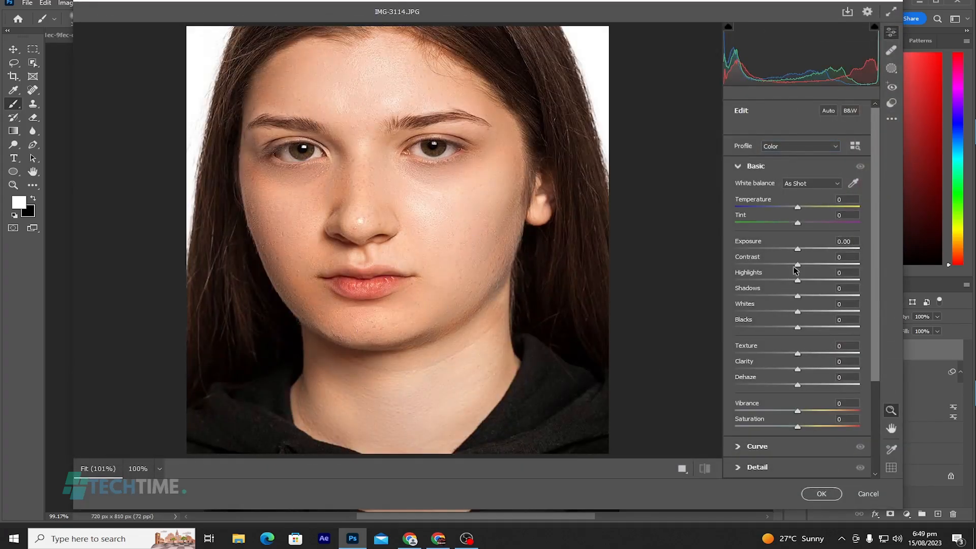
# Set the Basic adjustments to Contrast +3, Texture -41 and Clarity +20.
pyautogui.click(739, 170)
pyautogui.click(739, 169)
pyautogui.moveTo(798, 264); pyautogui.dragTo(801, 268)
pyautogui.moveTo(799, 356); pyautogui.dragTo(773, 356)
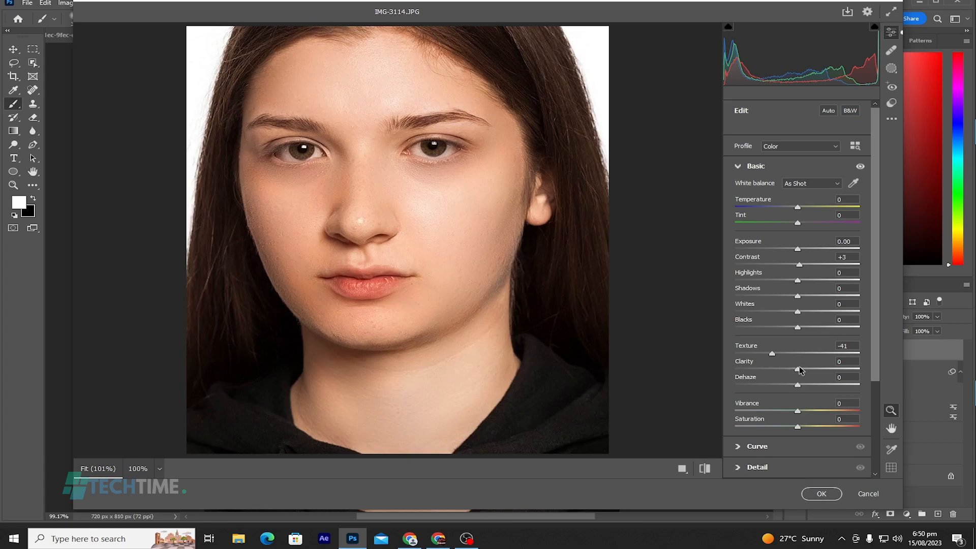
pyautogui.moveTo(799, 370); pyautogui.dragTo(812, 367)
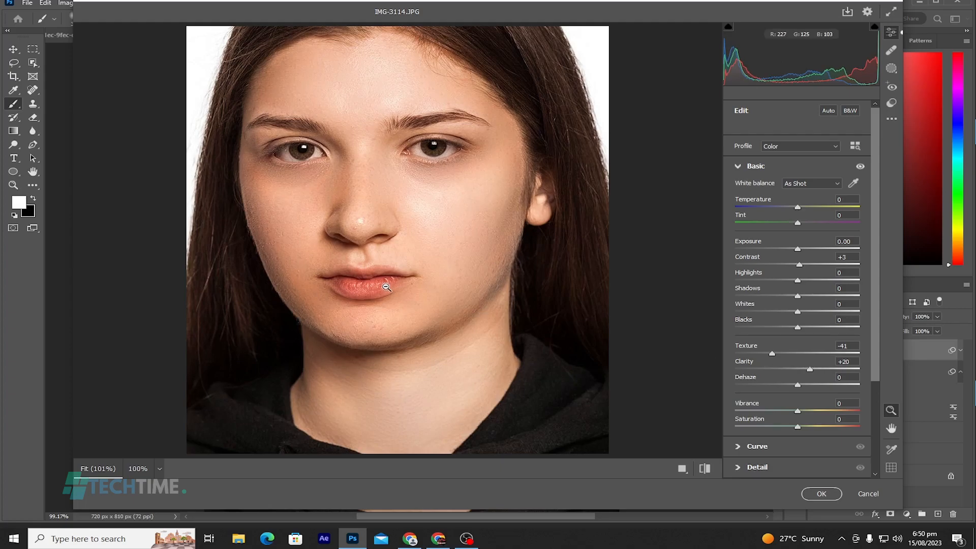
pyautogui.scroll(-1, 386, 287)
pyautogui.scroll(2, 386, 288)
pyautogui.scroll(-3, 867, 370)
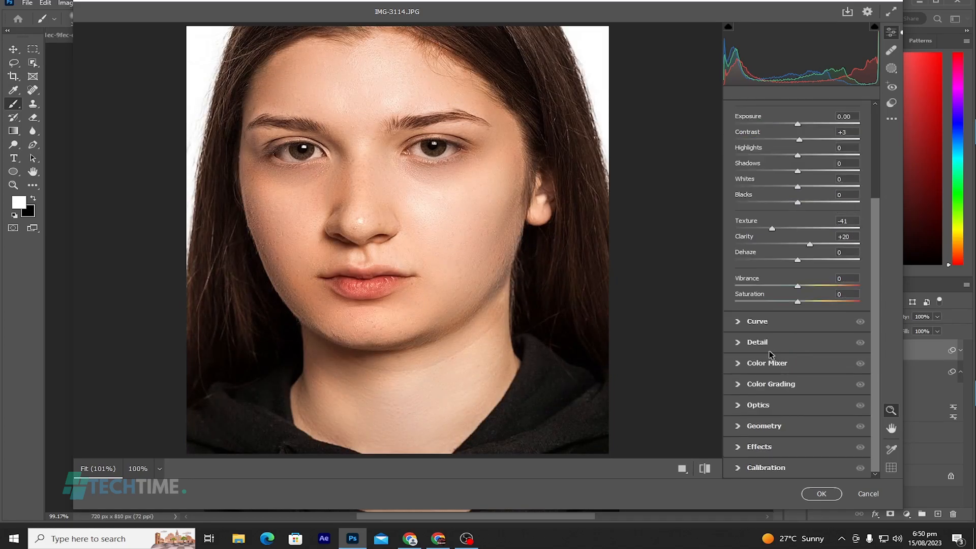
# Set the Detail adjustments to Sharpening 29, Noise Reduction 13 and Color Noise Reduction 5.
pyautogui.click(739, 345)
pyautogui.moveTo(735, 233); pyautogui.dragTo(777, 250)
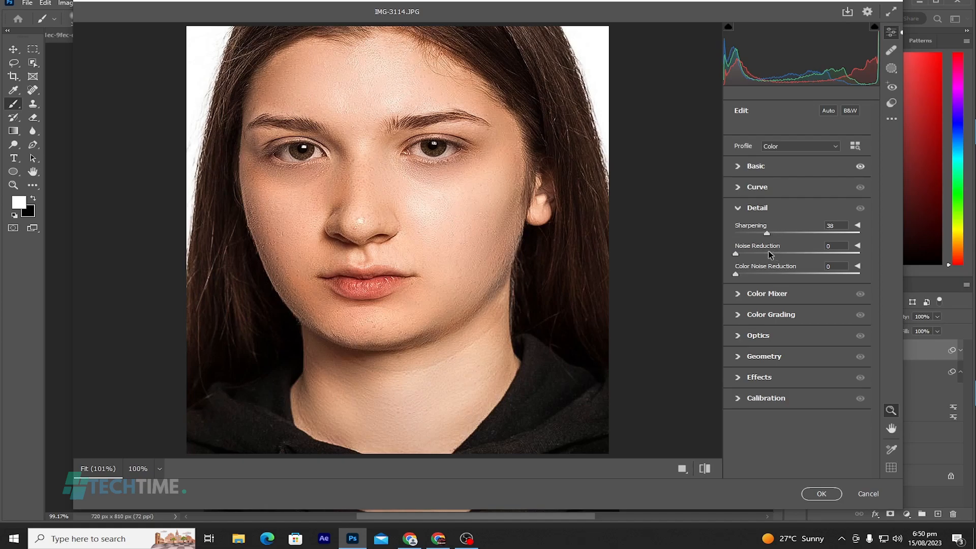
pyautogui.moveTo(764, 251); pyautogui.dragTo(761, 251)
pyautogui.moveTo(743, 274)
pyautogui.mouseDown()
pyautogui.moveTo(798, 284)
pyautogui.moveTo(744, 278)
pyautogui.mouseUp()
pyautogui.scroll(3, 539, 283)
pyautogui.scroll(-3, 539, 283)
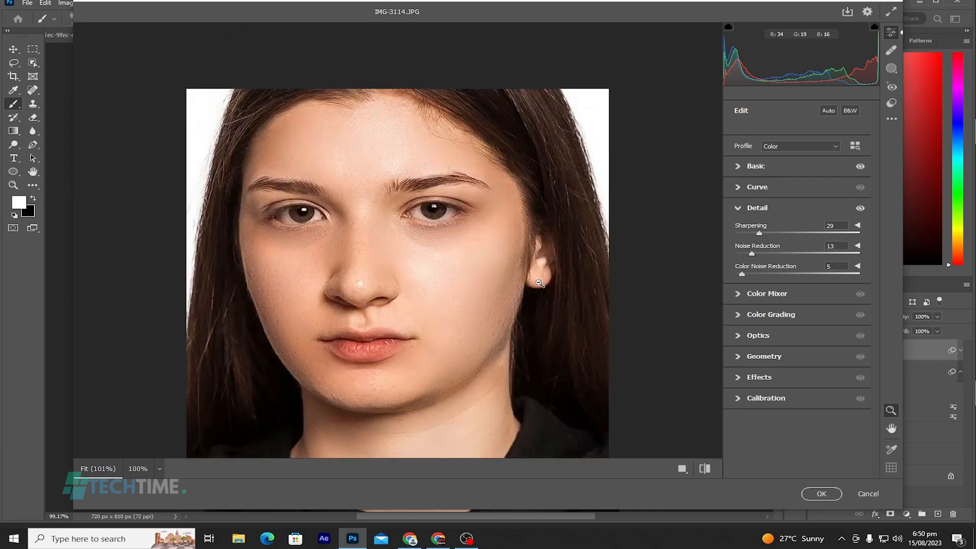
pyautogui.scroll(1, 539, 283)
pyautogui.scroll(-1, 539, 283)
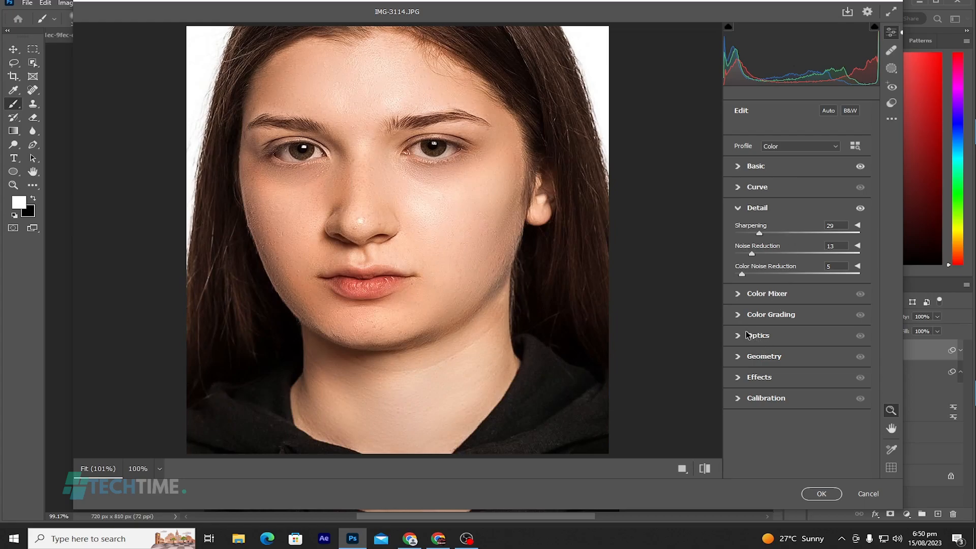
# Adjust the Grain slightly in the Effects settings and raise the Basic Contrast to +12.
pyautogui.click(740, 377)
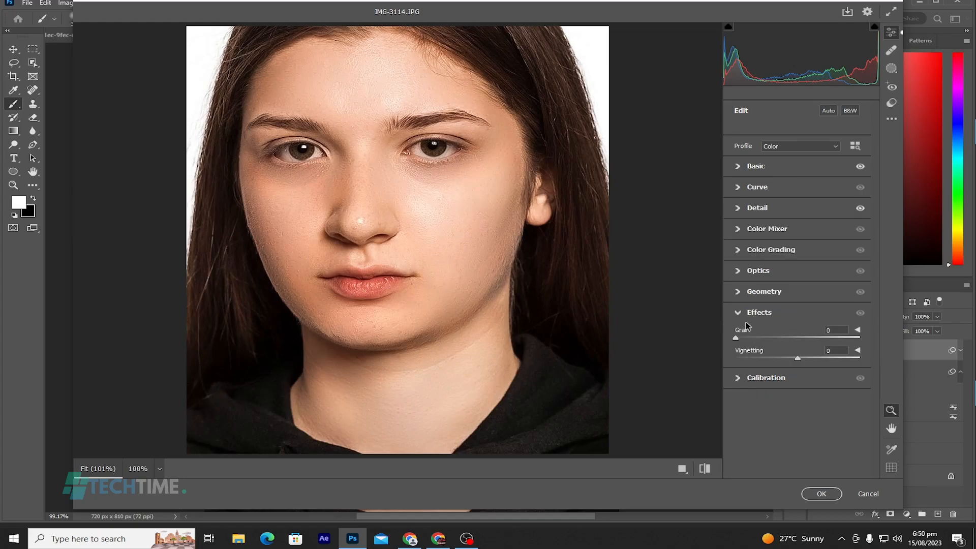
pyautogui.moveTo(737, 338)
pyautogui.mouseDown()
pyautogui.moveTo(750, 341)
pyautogui.moveTo(740, 343)
pyautogui.mouseUp()
pyautogui.click(743, 168)
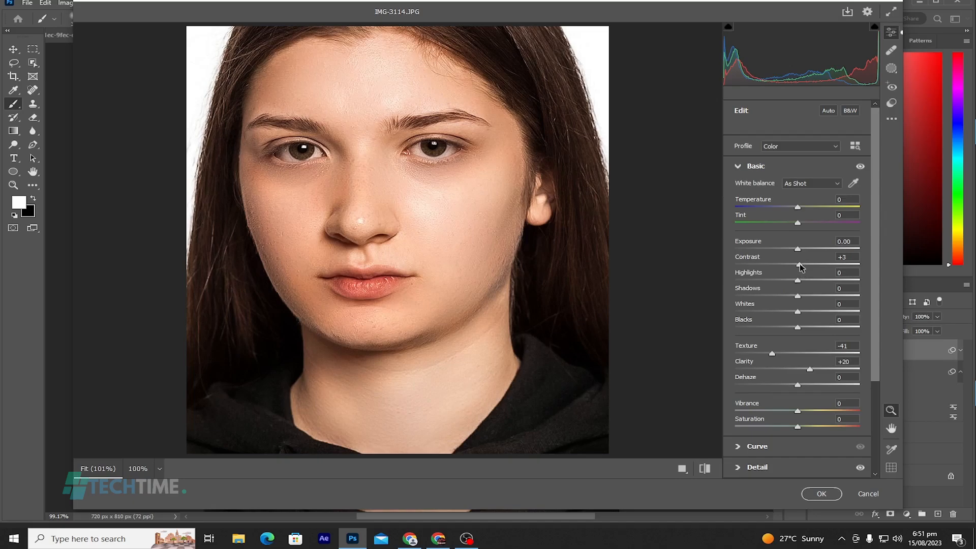
pyautogui.moveTo(800, 262); pyautogui.dragTo(805, 264)
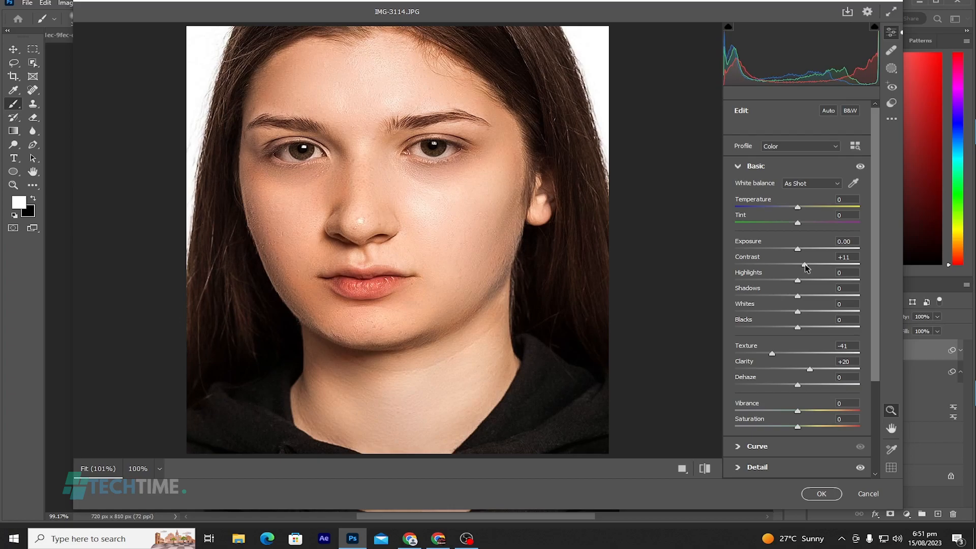
pyautogui.moveTo(806, 268); pyautogui.dragTo(807, 268)
# Compare the portrait repeatedly between its default and current Camera Raw settings.
pyautogui.click(705, 468)
pyautogui.click(705, 469)
pyautogui.click(705, 468)
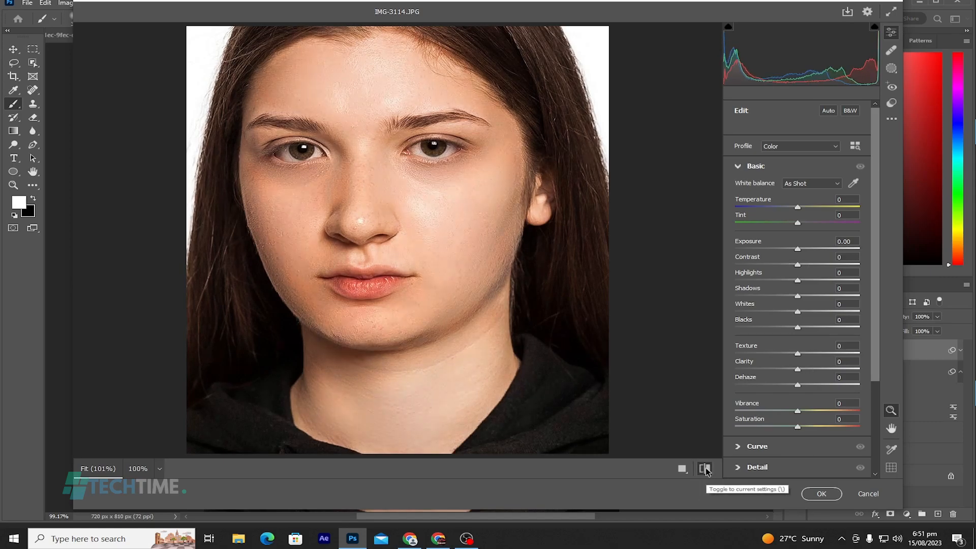
pyautogui.click(704, 468)
pyautogui.click(704, 469)
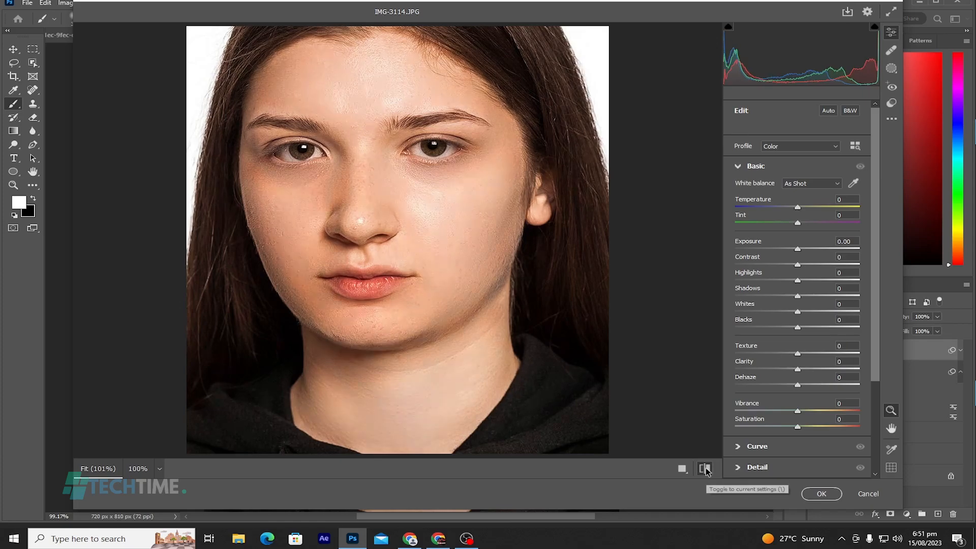
pyautogui.click(705, 468)
pyautogui.click(705, 468)
pyautogui.click(705, 469)
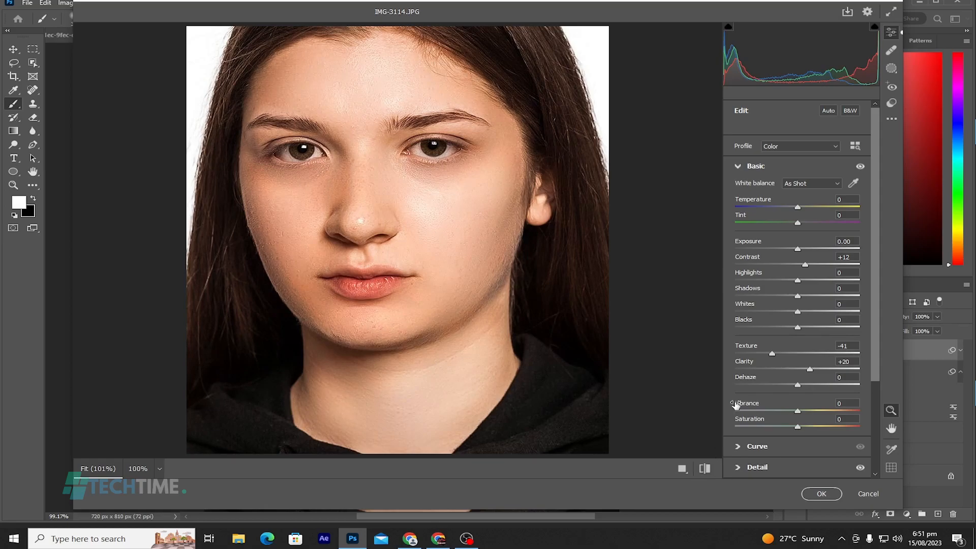
# Set Contrast to +4 and Blacks to -20 and apply the Camera Raw Filter.
pyautogui.moveTo(805, 265); pyautogui.dragTo(800, 268)
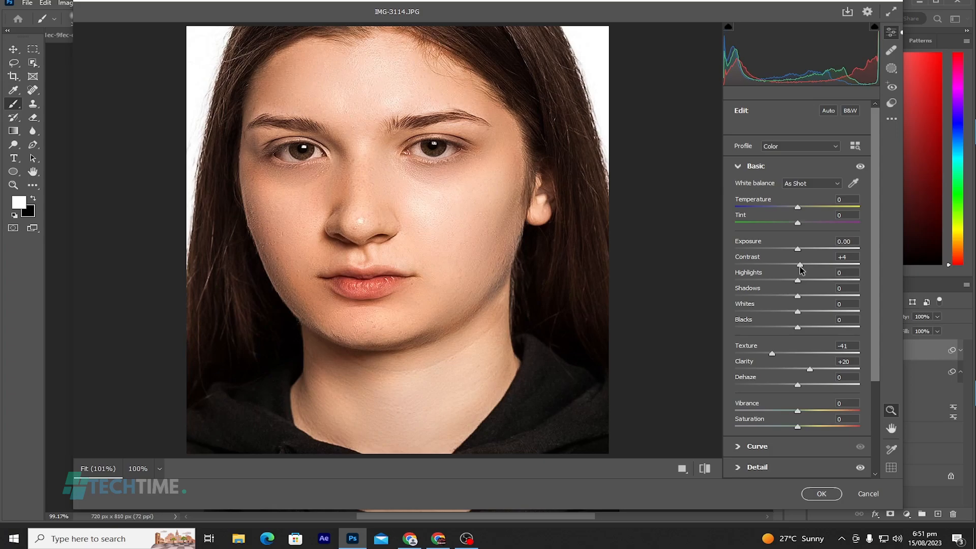
pyautogui.moveTo(798, 328); pyautogui.dragTo(787, 334)
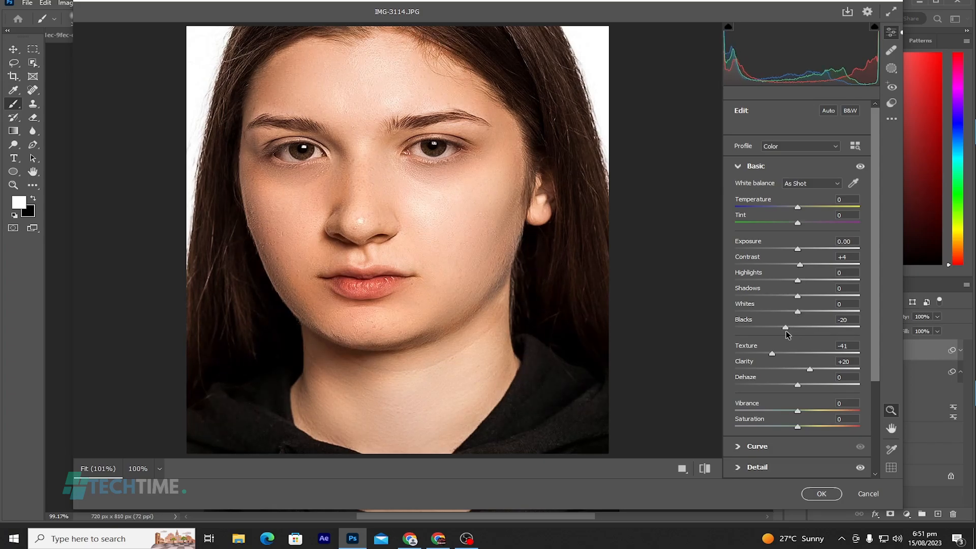
pyautogui.click(821, 493)
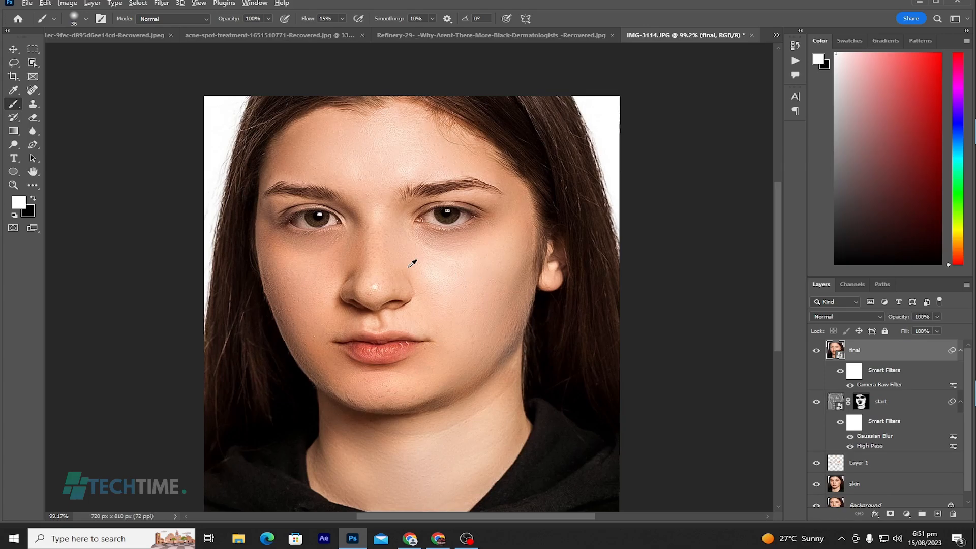
pyautogui.scroll(-1, 408, 267)
pyautogui.scroll(-2, 408, 268)
pyautogui.scroll(3, 408, 267)
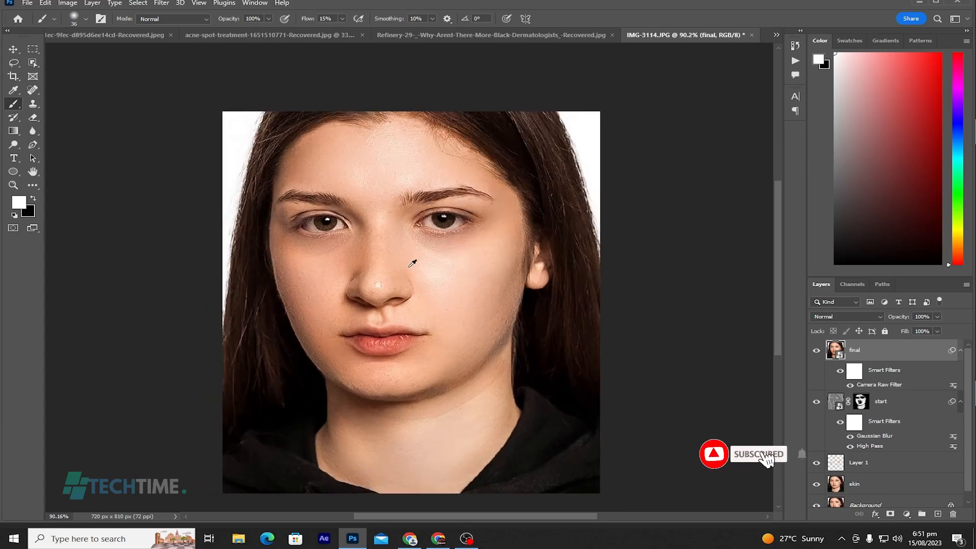
pyautogui.scroll(-1, 408, 267)
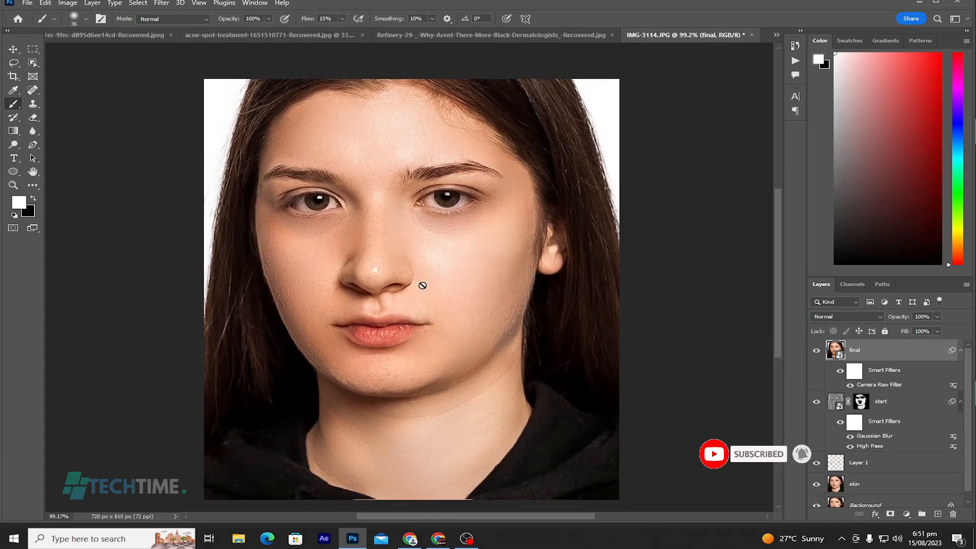
# Merge the final, start, Layer 1 and skin layers into one layer above the Background.
pyautogui.keyDown('ctrl'); pyautogui.click(884, 355); pyautogui.keyUp('ctrl')
pyautogui.keyDown('ctrl'); pyautogui.click(896, 410); pyautogui.keyUp('ctrl')
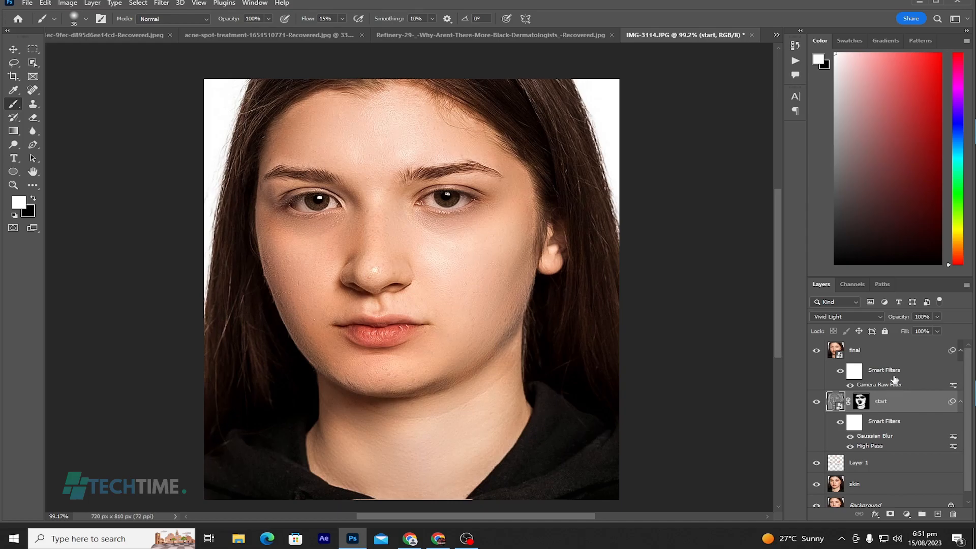
pyautogui.keyDown('ctrl'); pyautogui.click(888, 354); pyautogui.keyUp('ctrl')
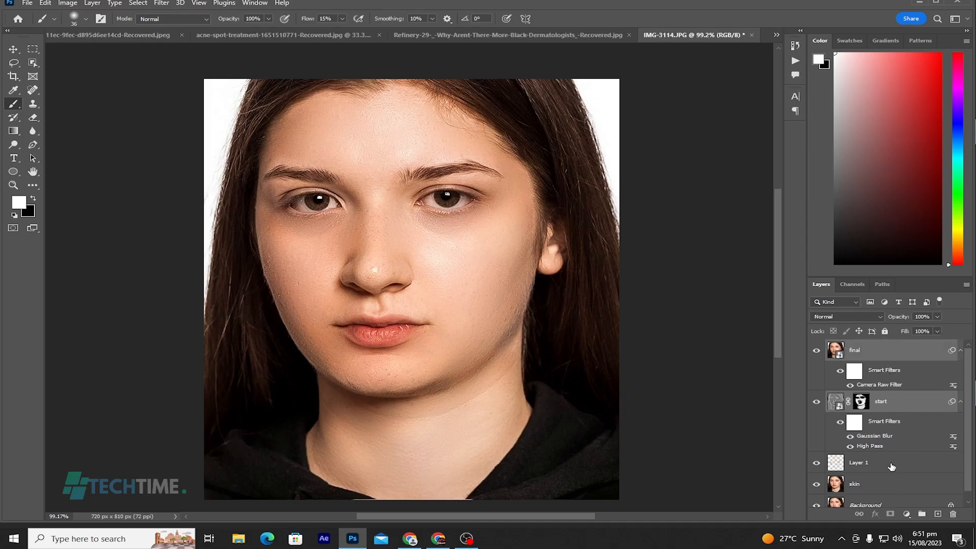
pyautogui.rightClick(868, 483)
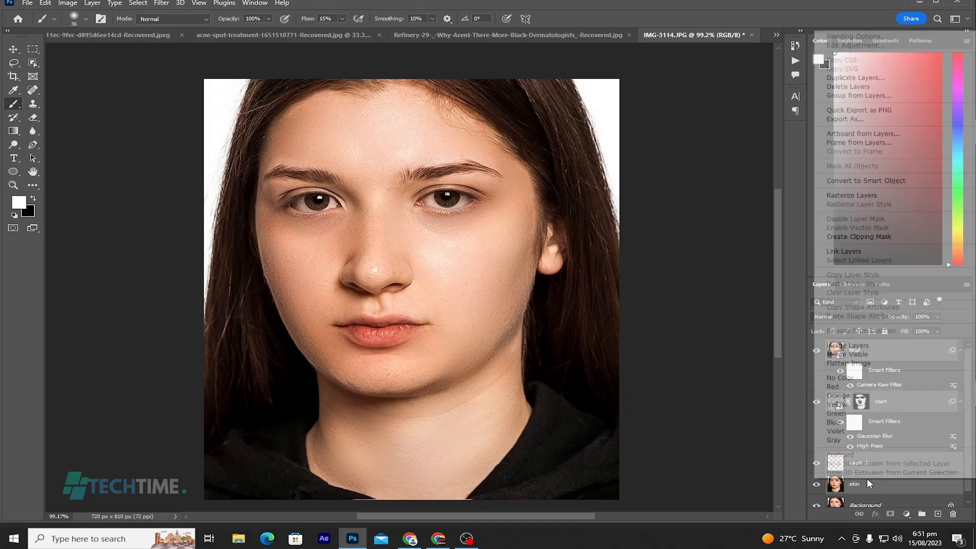
pyautogui.click(852, 348)
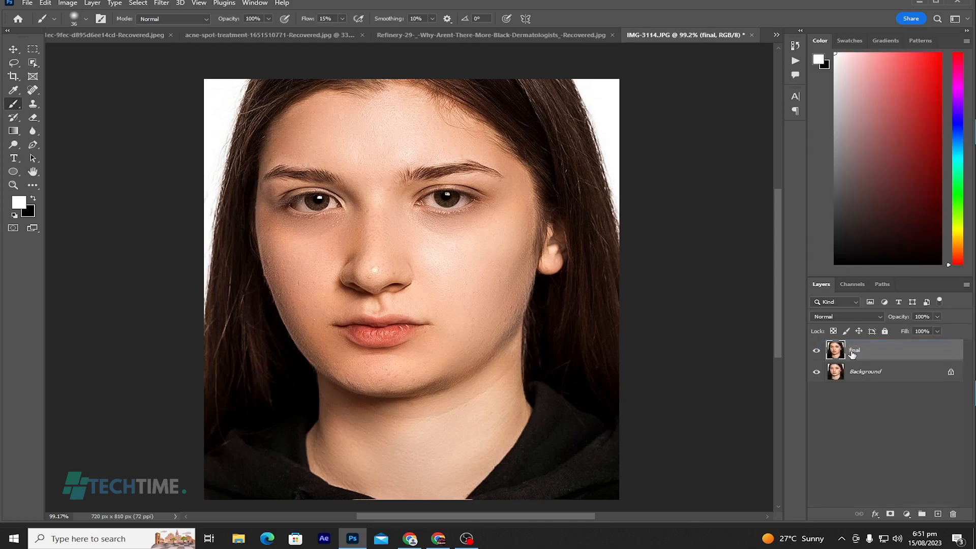
# Toggle the merged final layer's visibility to compare the retouched portrait with the original Background.
pyautogui.click(817, 351)
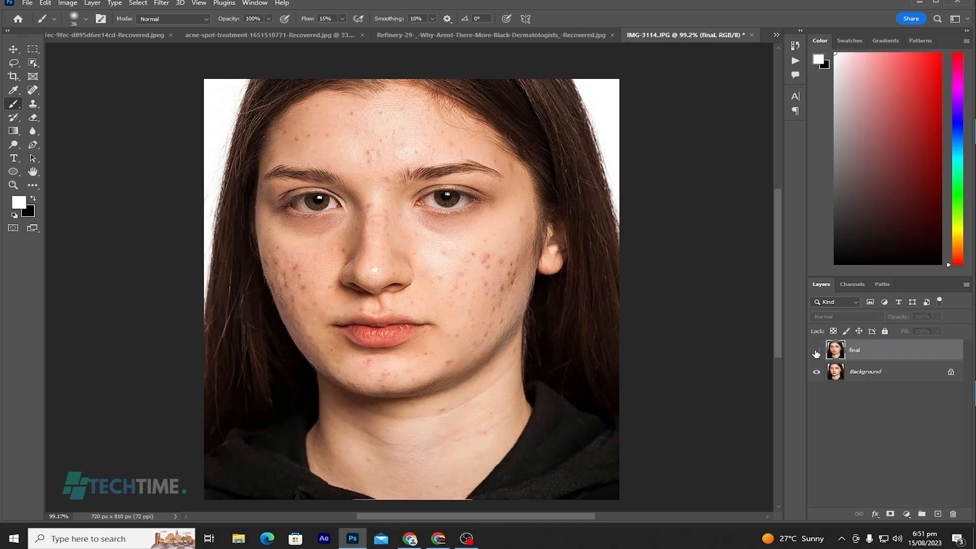
pyautogui.click(817, 351)
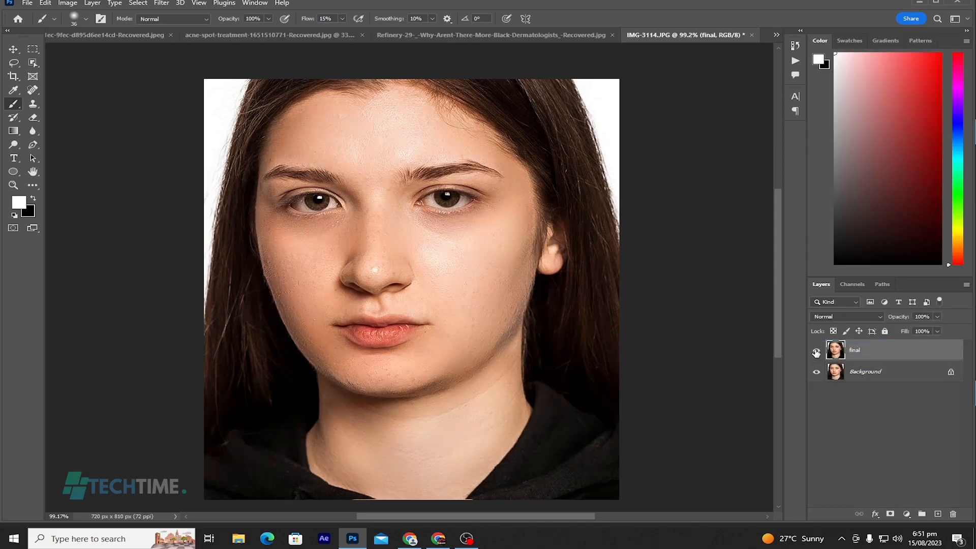
pyautogui.click(816, 351)
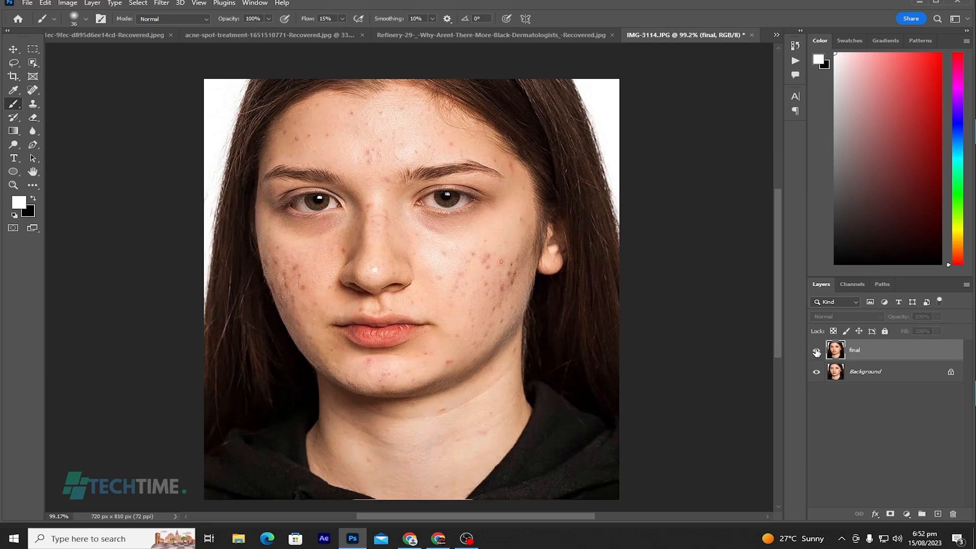
pyautogui.click(817, 351)
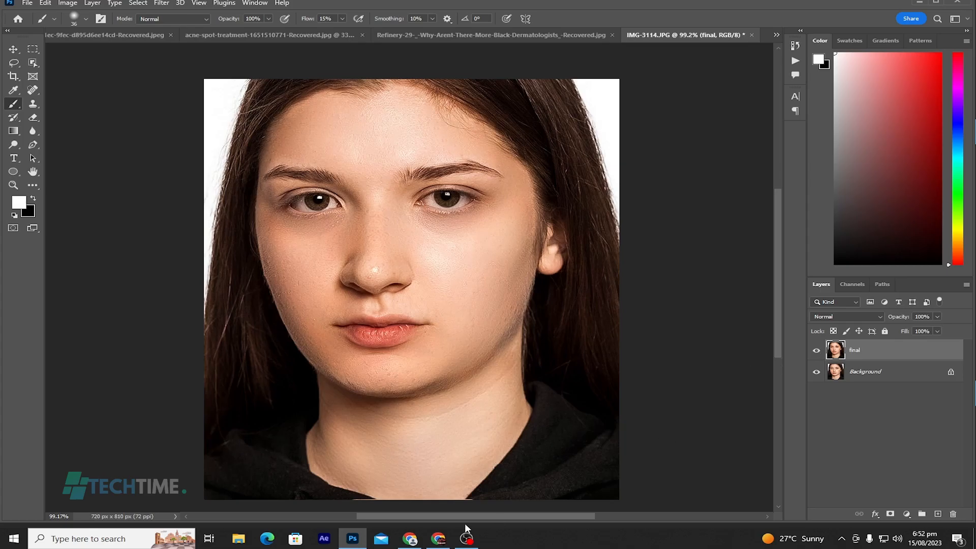
pyautogui.moveTo(467, 541)
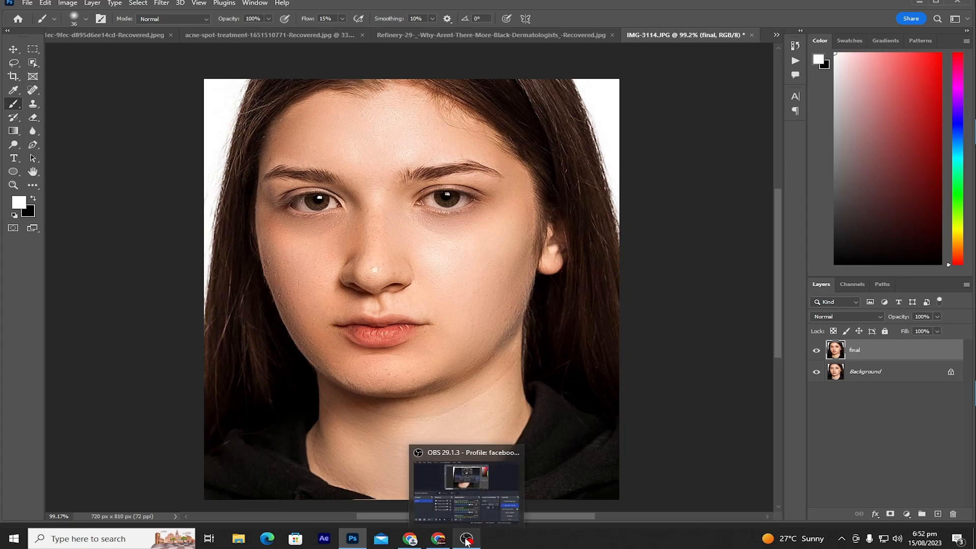